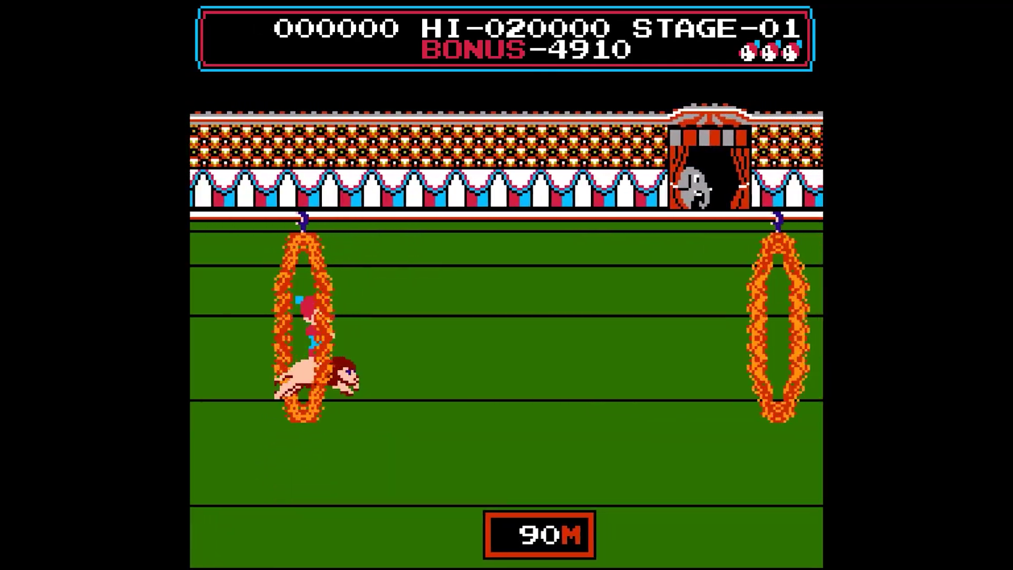
# Step: In the Circus Charlie reference game, jump the lion through the fire ring and over the fire pot
pyautogui.press('x')
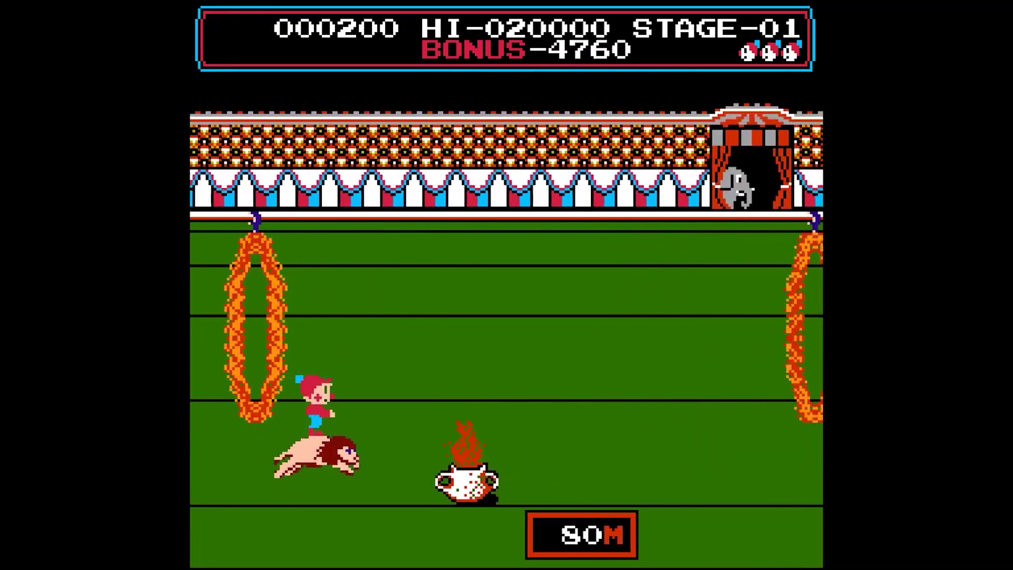
pyautogui.press('x')
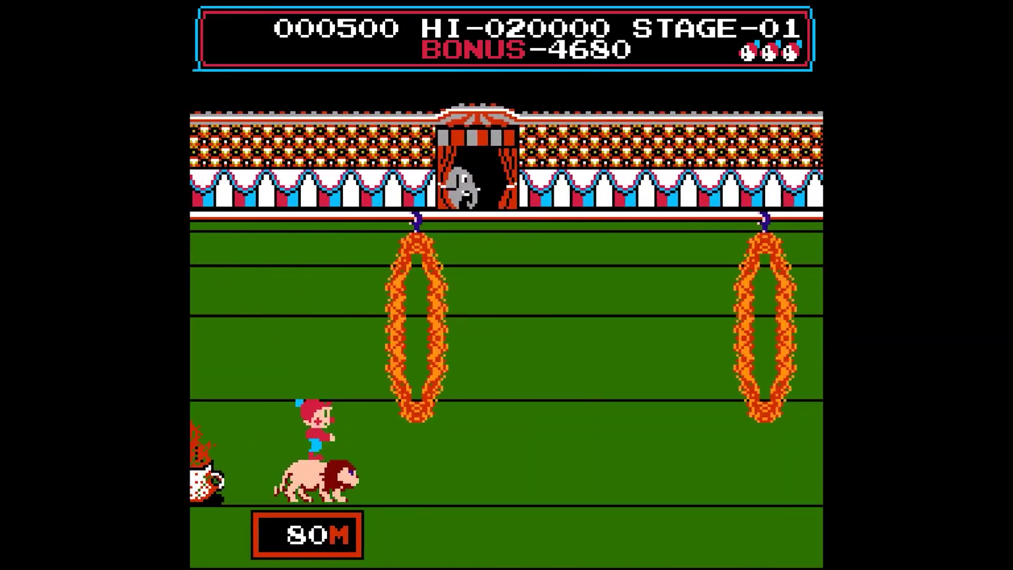
pyautogui.press('Left')
pyautogui.press('x')
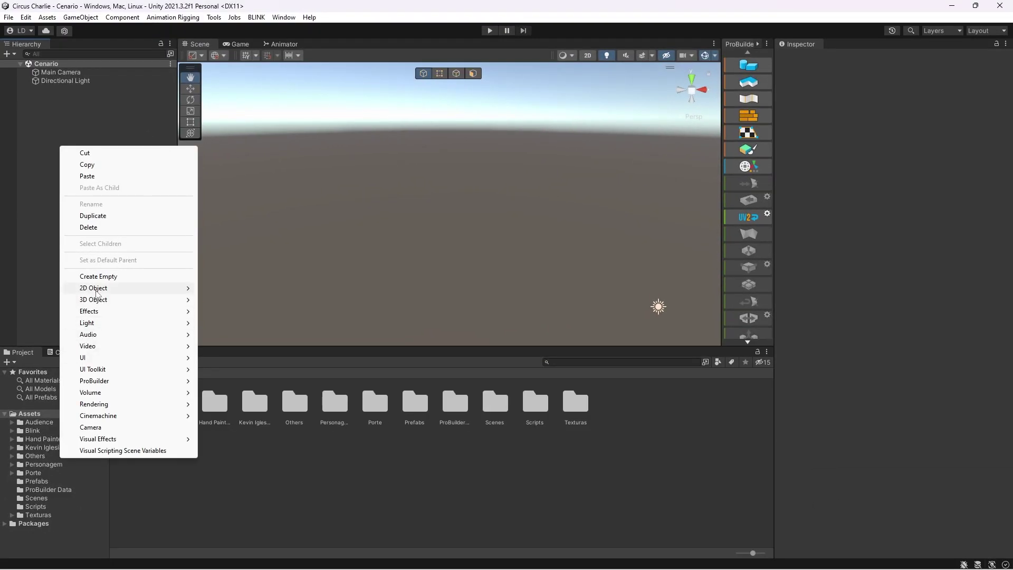
# Step: Add a Terrain and set its width to 300 and length to 50
pyautogui.moveTo(158, 299)
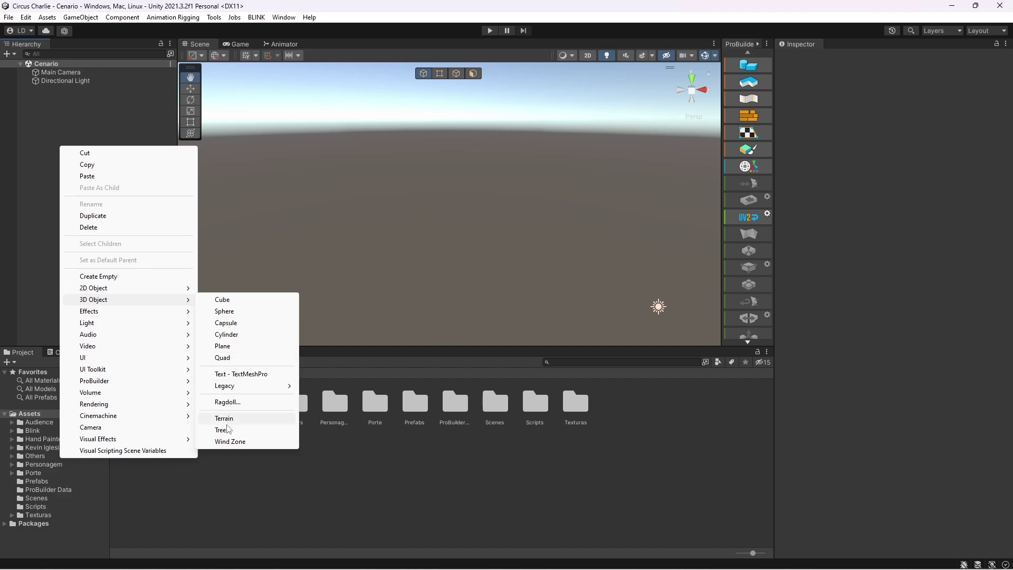
pyautogui.click(226, 421)
pyautogui.press('f')
pyautogui.click(904, 328)
pyautogui.write('3')
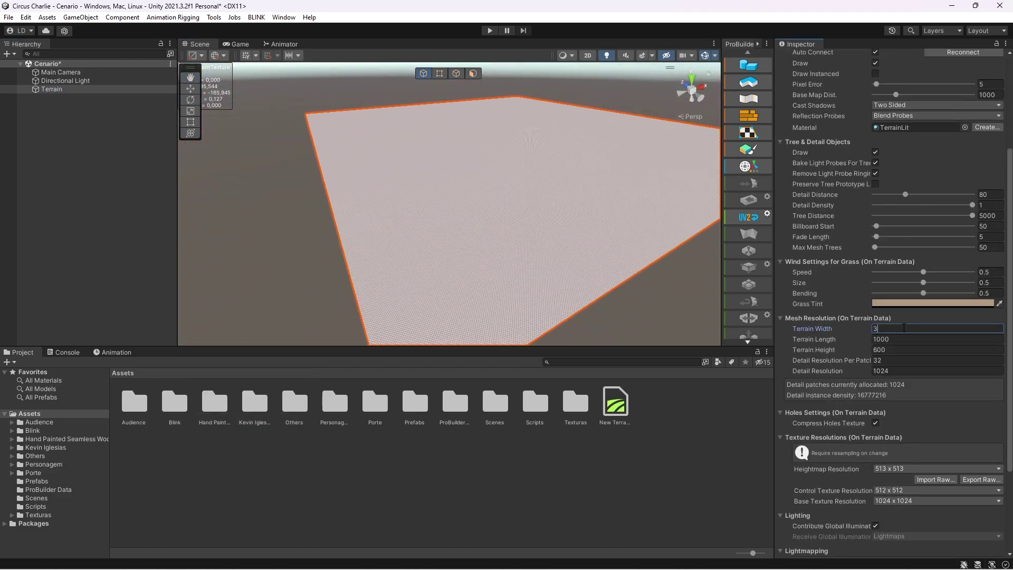
pyautogui.write('00')
pyautogui.press('Tab')
pyautogui.write('50')
pyautogui.moveTo(468, 305)
pyautogui.mouseDown(button='right')
pyautogui.moveTo(463, 242)
pyautogui.moveTo(401, 248)
pyautogui.mouseUp(button='right')
pyautogui.scroll(10, 892, 211)
# Step: Paint the terrain with the Grass_A terrain layer
pyautogui.click(875, 148)
pyautogui.click(813, 160)
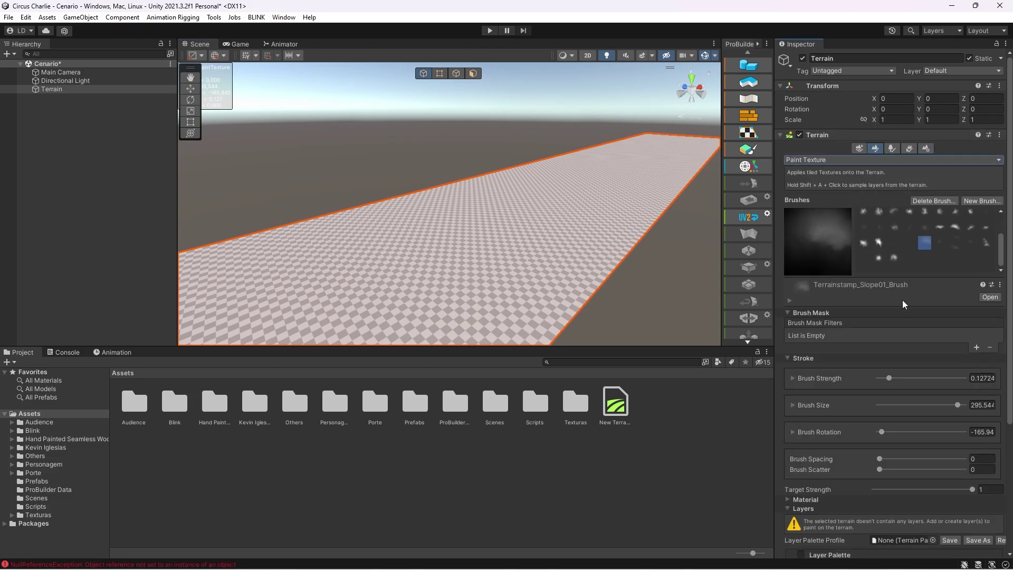
pyautogui.scroll(-5, 904, 305)
pyautogui.click(811, 444)
pyautogui.click(980, 294)
pyautogui.doubleClick(979, 294)
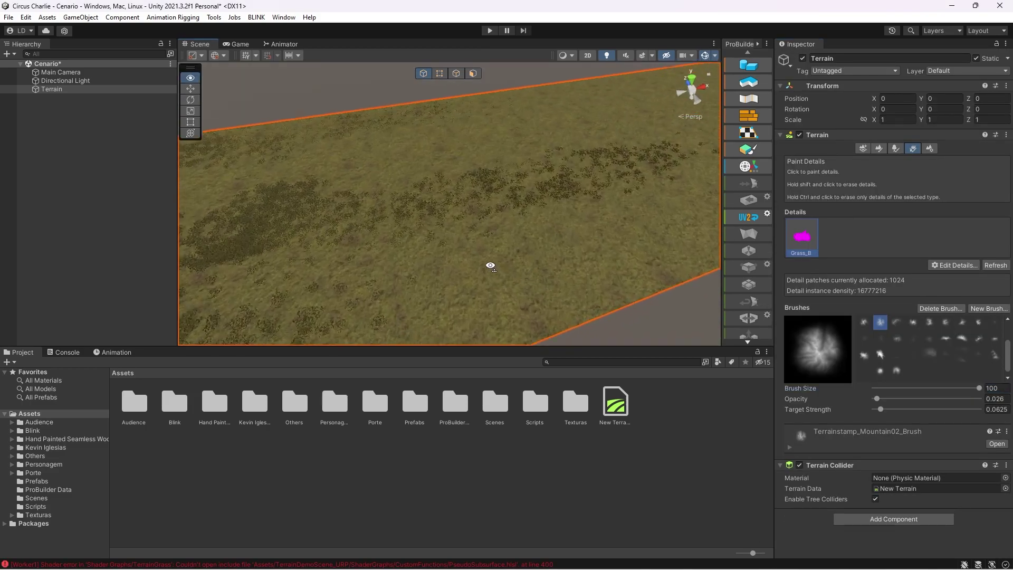
pyautogui.moveTo(490, 266)
pyautogui.mouseDown(button='right')
pyautogui.moveTo(703, 201)
pyautogui.moveTo(475, 288)
pyautogui.mouseUp(button='right')
pyautogui.click(749, 65)
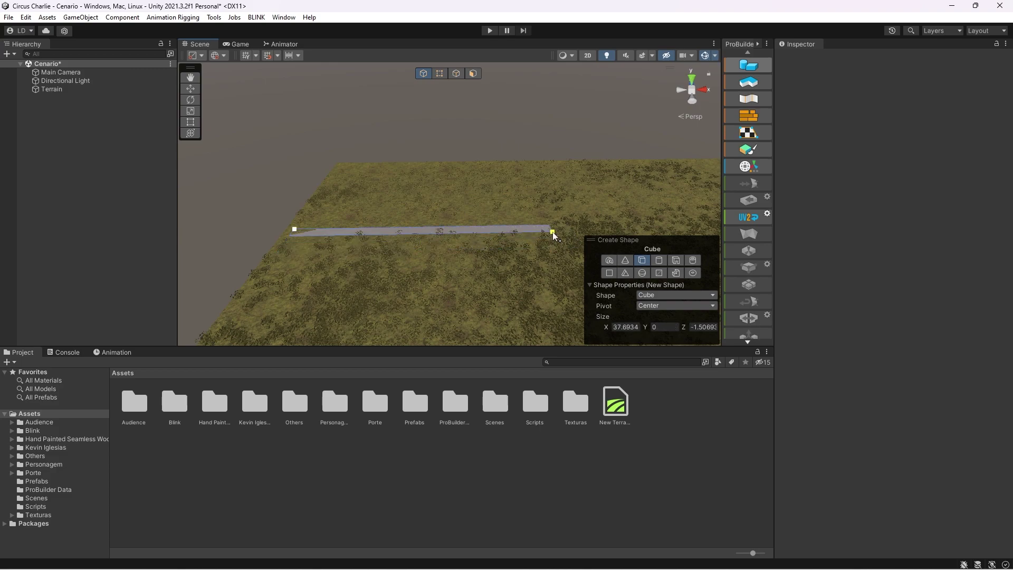
# Step: Draw a ProBuilder cube wall, then set a Stairs shape on top and stretch it to the wall's length
pyautogui.click(556, 187)
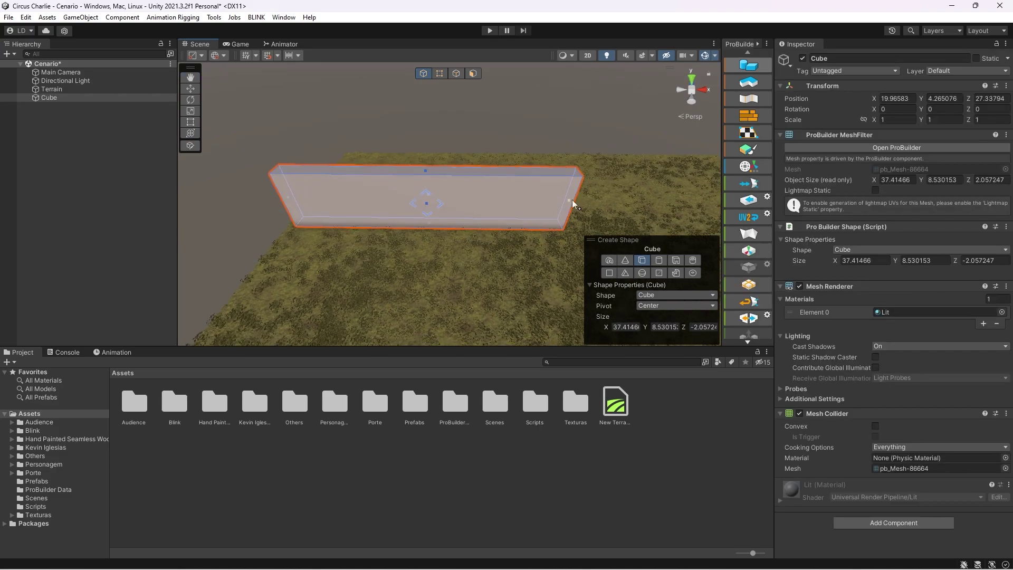
pyautogui.moveTo(454, 106); pyautogui.dragTo(536, 216, button='right')
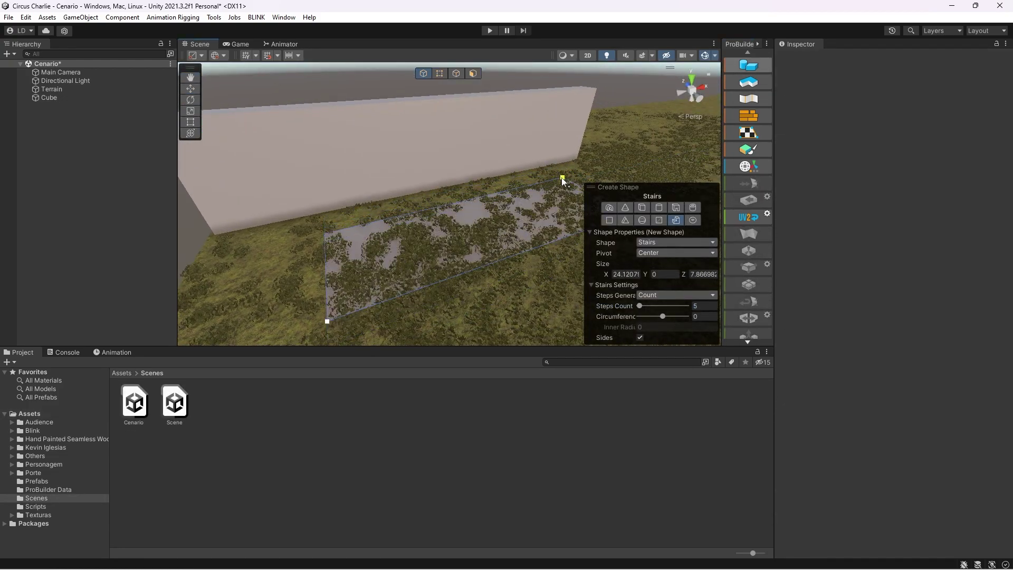
pyautogui.click(559, 136)
pyautogui.moveTo(559, 136); pyautogui.dragTo(606, 271, button='right')
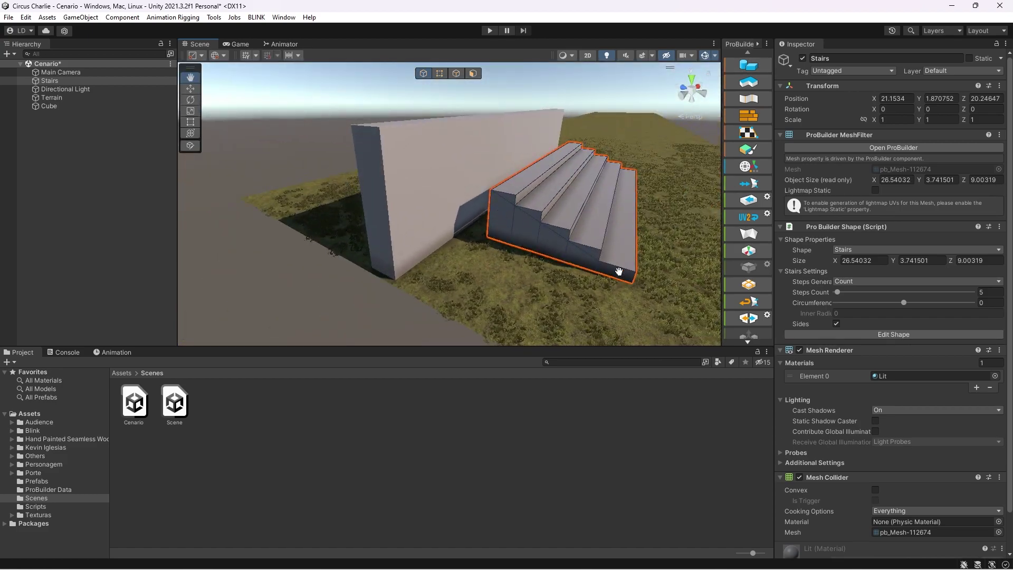
pyautogui.moveTo(606, 271); pyautogui.dragTo(410, 219)
pyautogui.moveTo(410, 220)
pyautogui.mouseDown(button='right')
pyautogui.moveTo(334, 248)
pyautogui.moveTo(425, 211)
pyautogui.mouseUp(button='right')
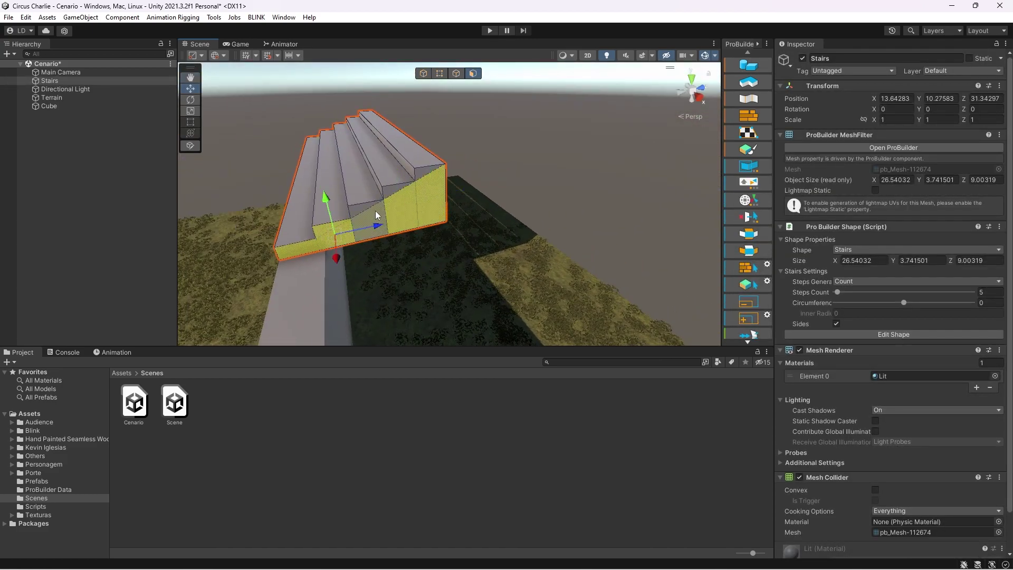
pyautogui.moveTo(417, 180); pyautogui.dragTo(440, 226)
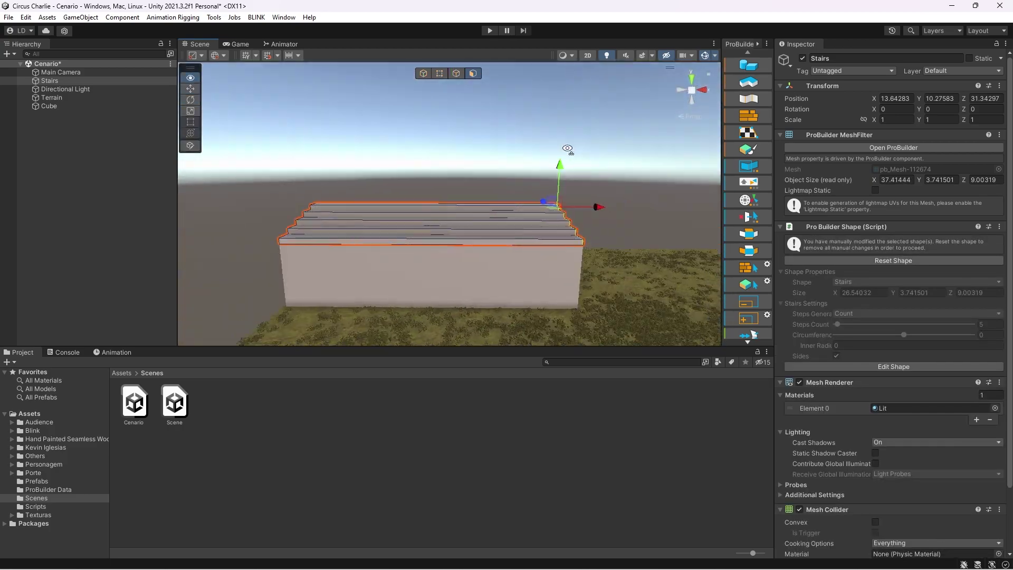
pyautogui.moveTo(441, 226)
pyautogui.mouseDown(button='right')
pyautogui.moveTo(535, 148)
pyautogui.moveTo(370, 134)
pyautogui.mouseUp(button='right')
pyautogui.click(190, 121)
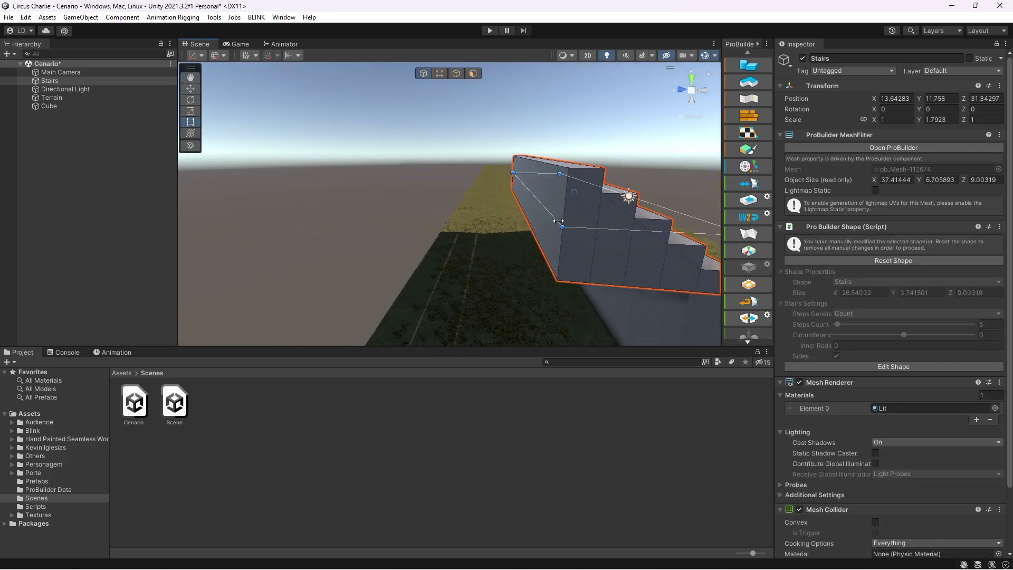
# Step: Map the striped circus texture onto the wall faces in the ProBuilder UV Editor
pyautogui.click(750, 131)
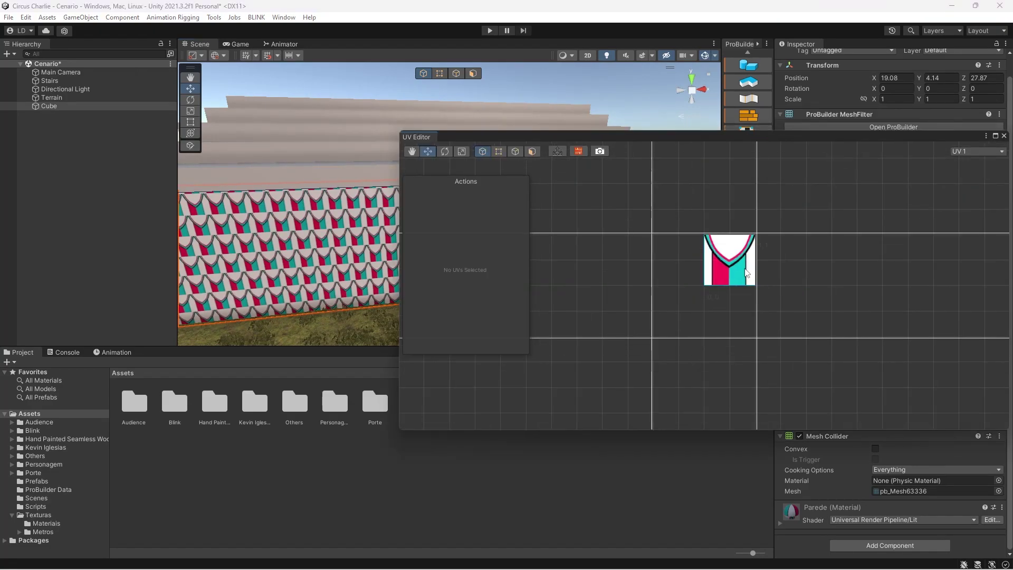
pyautogui.click(627, 269)
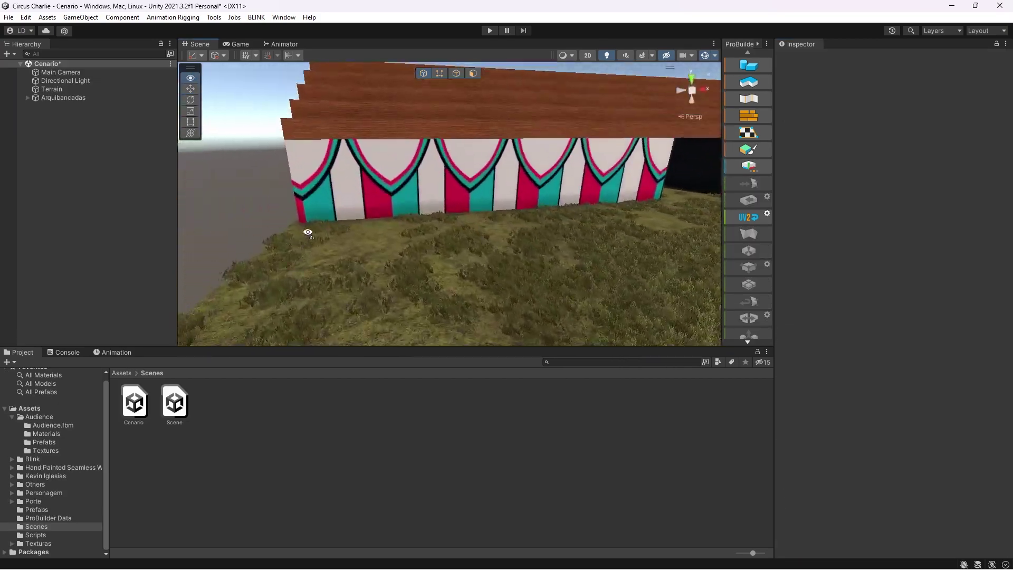
pyautogui.moveTo(308, 233); pyautogui.dragTo(299, 204, button='right')
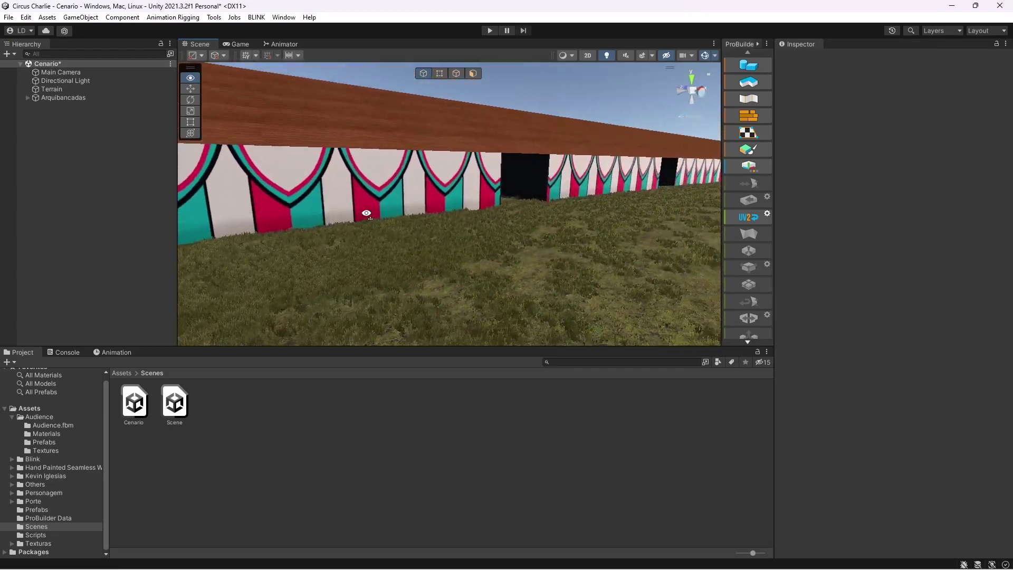
# Step: Select the Main Camera and set its Position Y to 4.5 and Rotation X to 10
pyautogui.moveTo(298, 205); pyautogui.dragTo(369, 213, button='right')
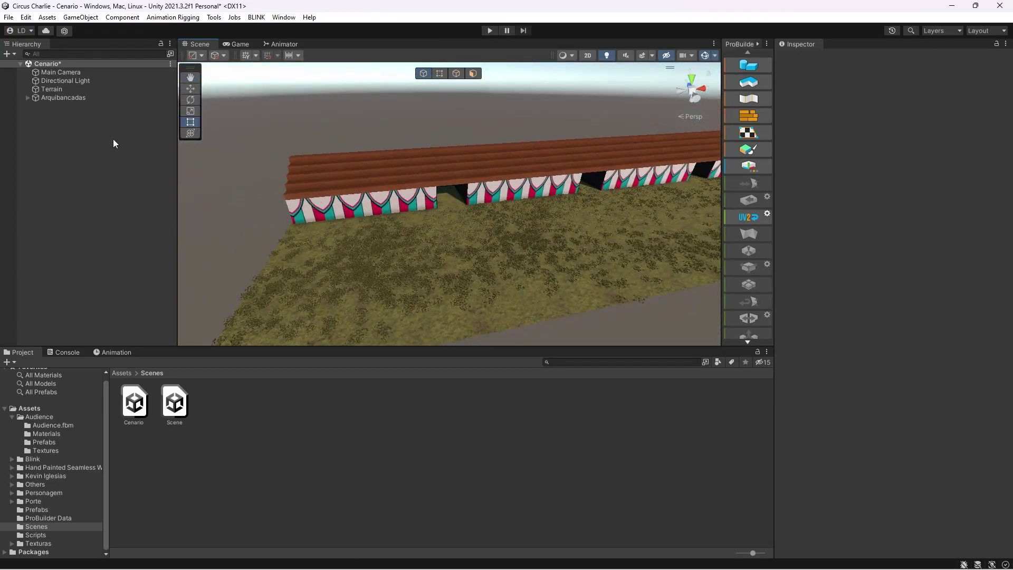
pyautogui.doubleClick(68, 74)
pyautogui.press('w')
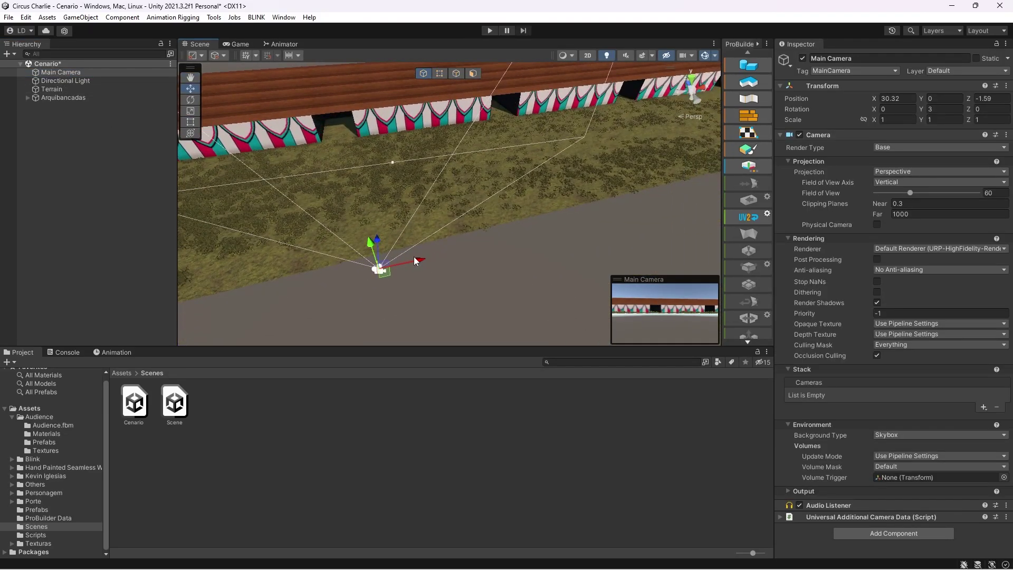
pyautogui.click(237, 44)
pyautogui.click(944, 99)
pyautogui.write('4,5')
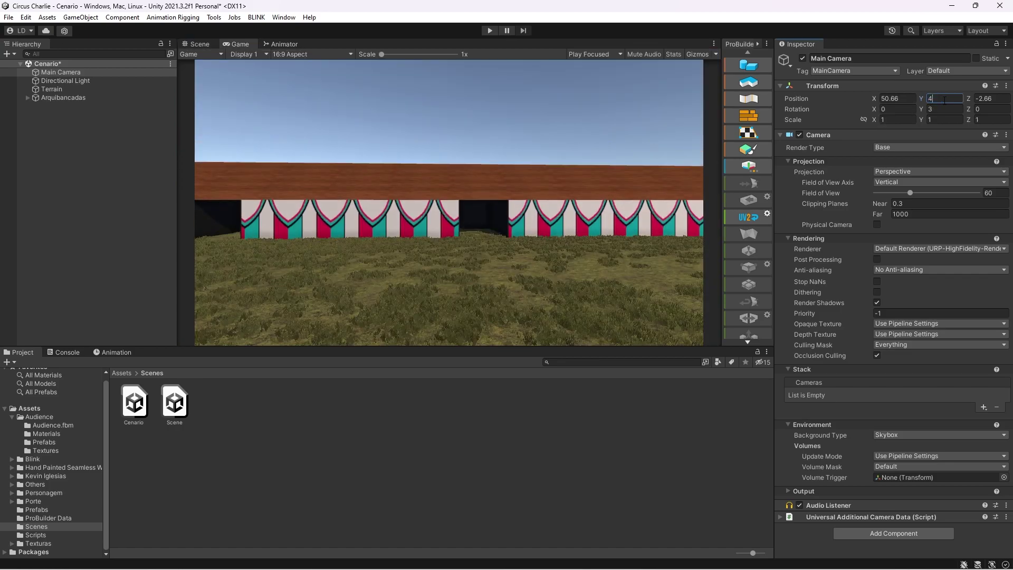
pyautogui.click(897, 109)
pyautogui.write('10')
pyautogui.write('3')
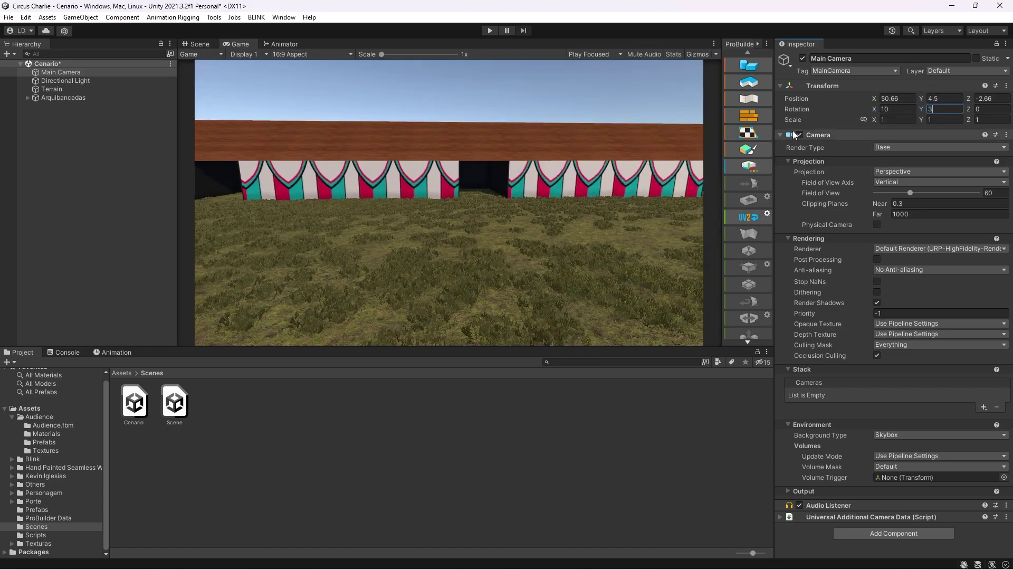
# Step: Move the camera toward the wall, set Field of View to 40, and save the scene
pyautogui.moveTo(971, 101); pyautogui.dragTo(67, 104)
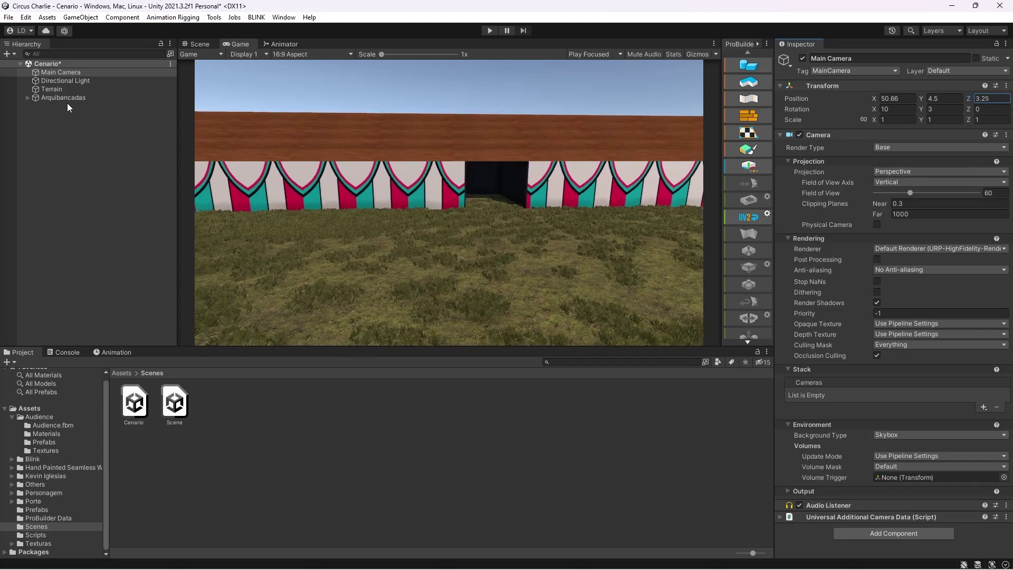
pyautogui.click(1003, 192)
pyautogui.write('40')
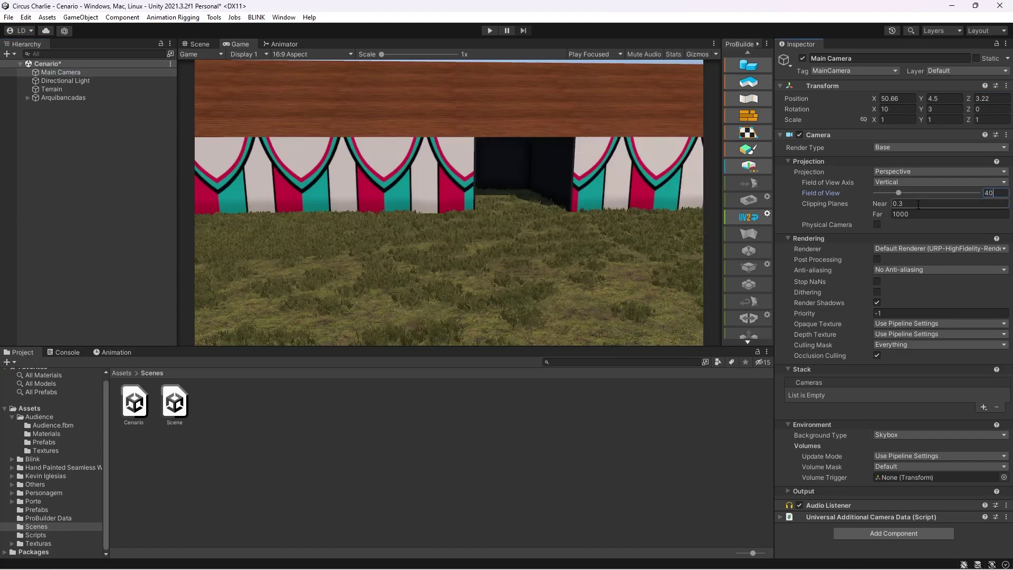
pyautogui.hotkey('ctrl', 's')
pyautogui.click(976, 97)
pyautogui.write('-0.59')
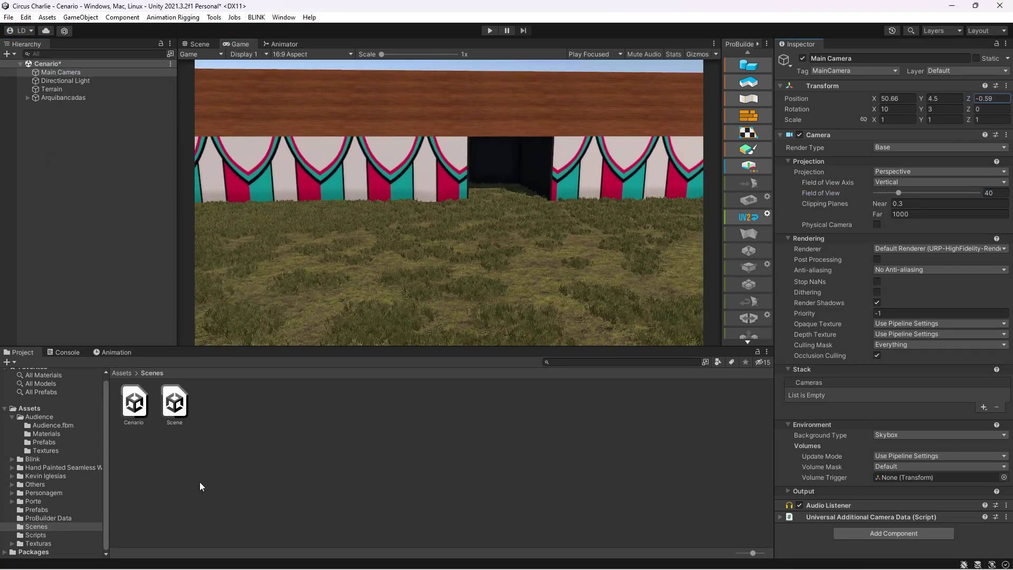
pyautogui.click(133, 402)
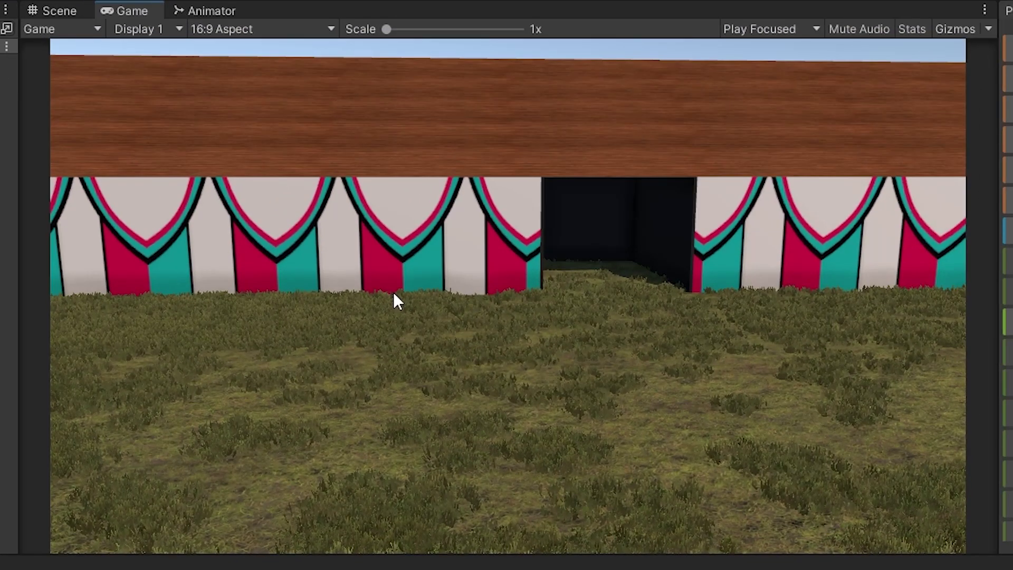
# Step: Browse the Audience Crowd package's gallery of crowd preview images
pyautogui.click(53, 11)
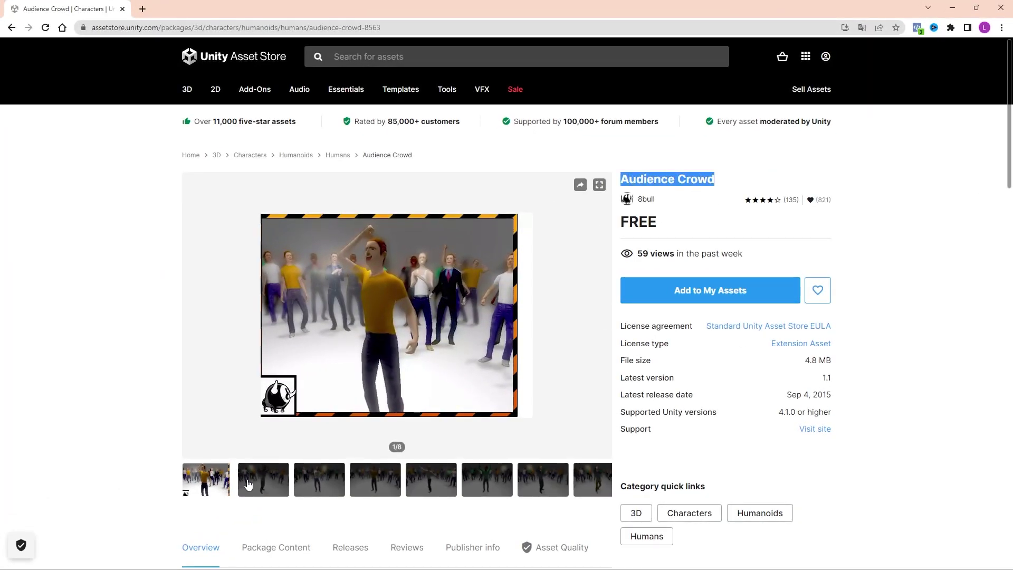
pyautogui.click(248, 485)
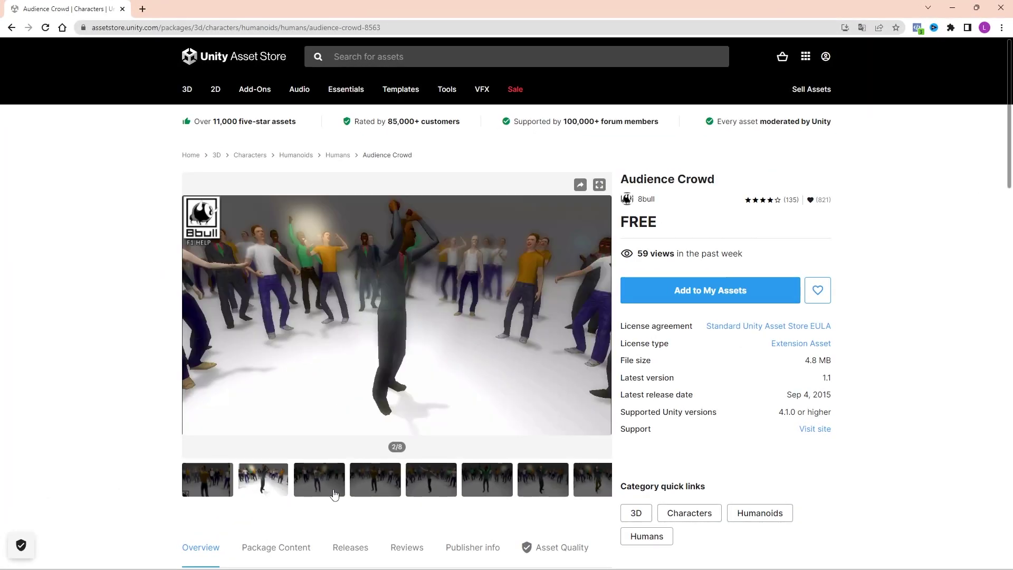
pyautogui.click(393, 492)
pyautogui.click(501, 488)
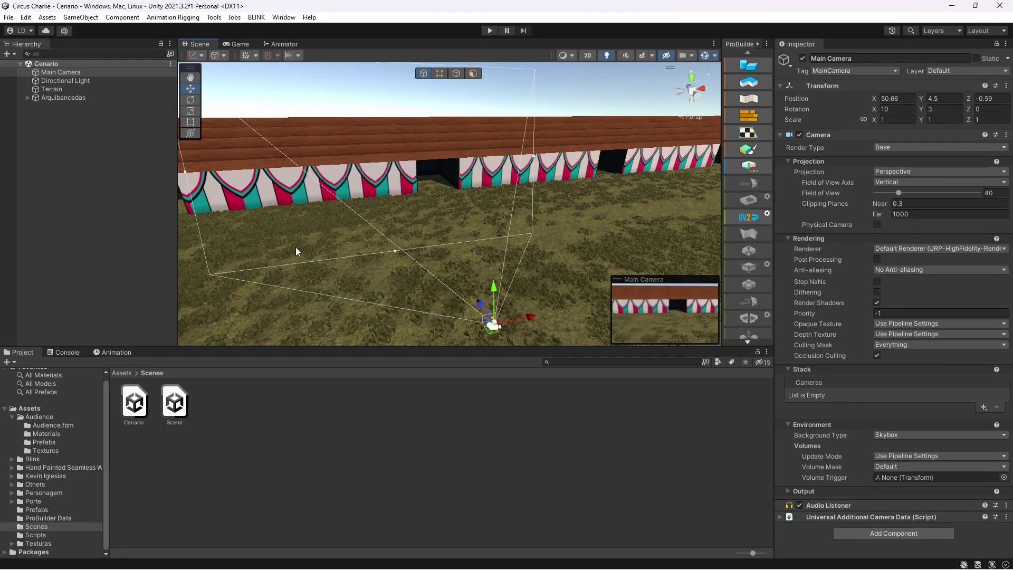
# Step: Drag Character01, 03, 04, 07 and other Audience prefabs onto the bleachers as spectators
pyautogui.click(13, 416)
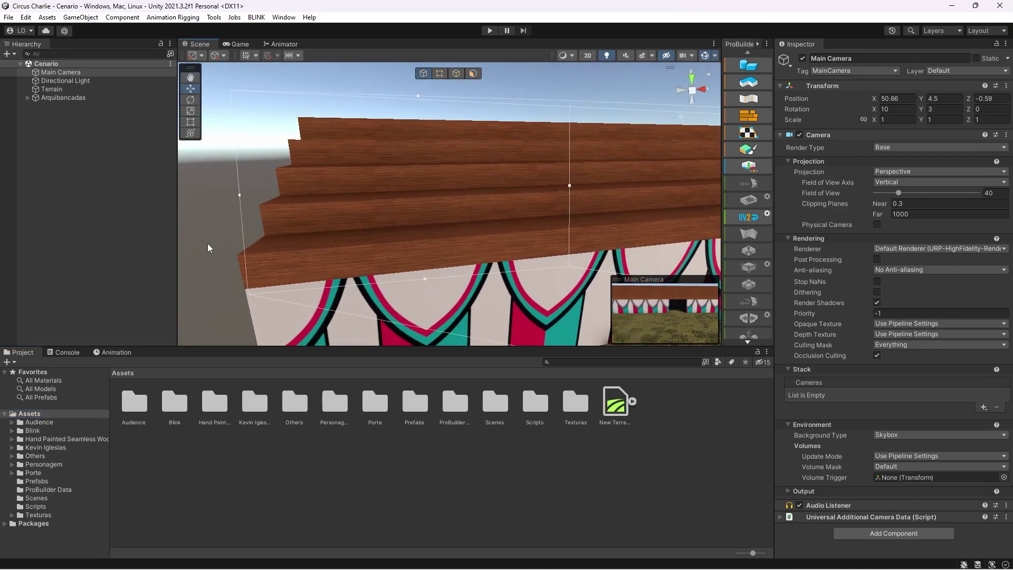
pyautogui.doubleClick(134, 402)
pyautogui.moveTo(305, 252); pyautogui.dragTo(306, 252)
pyautogui.press('f')
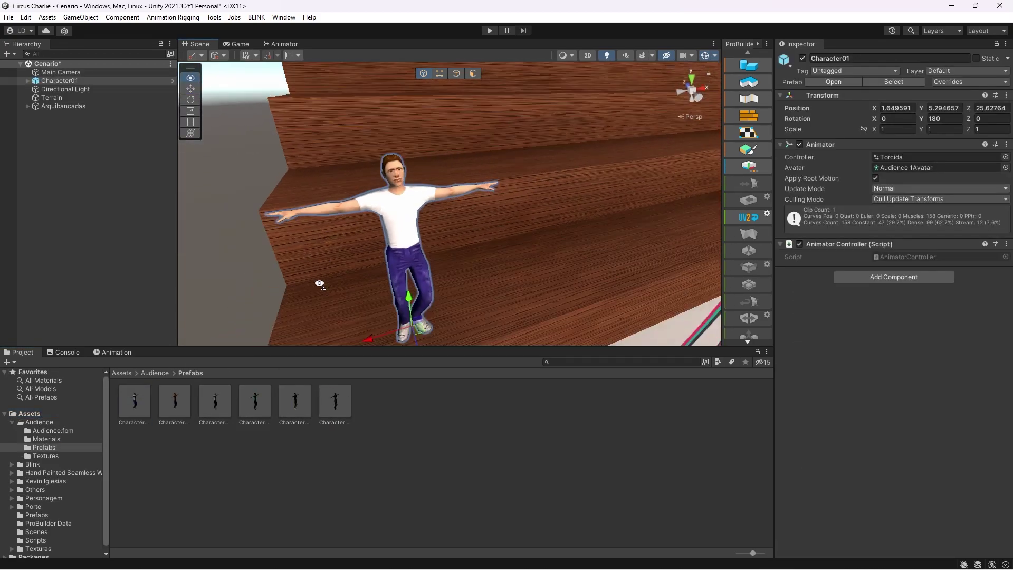
pyautogui.moveTo(175, 401); pyautogui.dragTo(515, 242)
pyautogui.moveTo(214, 400); pyautogui.dragTo(620, 225)
pyautogui.moveTo(255, 400); pyautogui.dragTo(522, 211)
pyautogui.moveTo(215, 400); pyautogui.dragTo(415, 151)
pyautogui.moveTo(295, 400); pyautogui.dragTo(564, 139)
pyautogui.press('f')
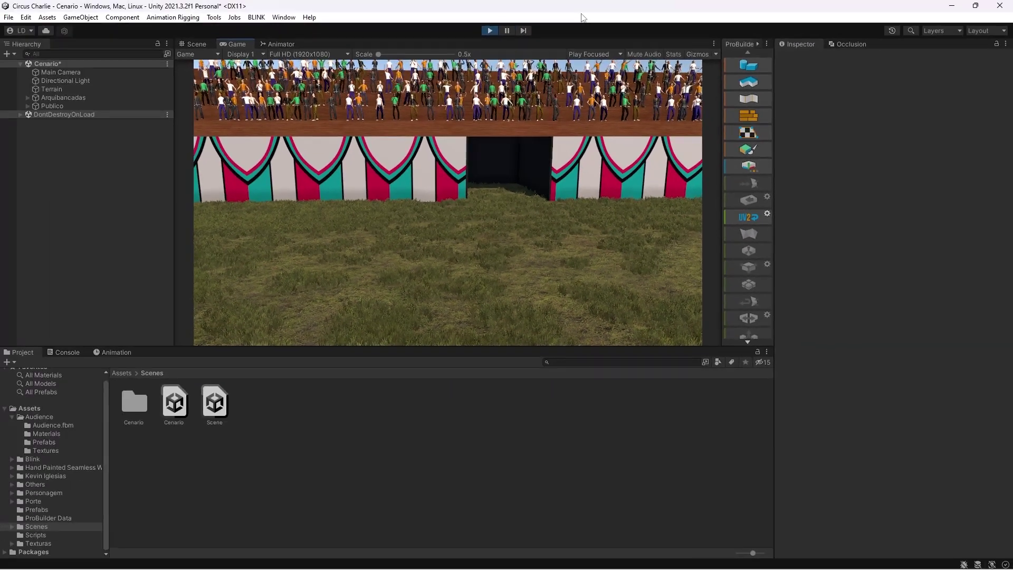
# Step: Add ACES Tonemapping, Bloom and Post Exposure 1,5 overrides to the Global Volume, then Play
pyautogui.click(827, 222)
pyautogui.click(877, 211)
pyautogui.click(875, 234)
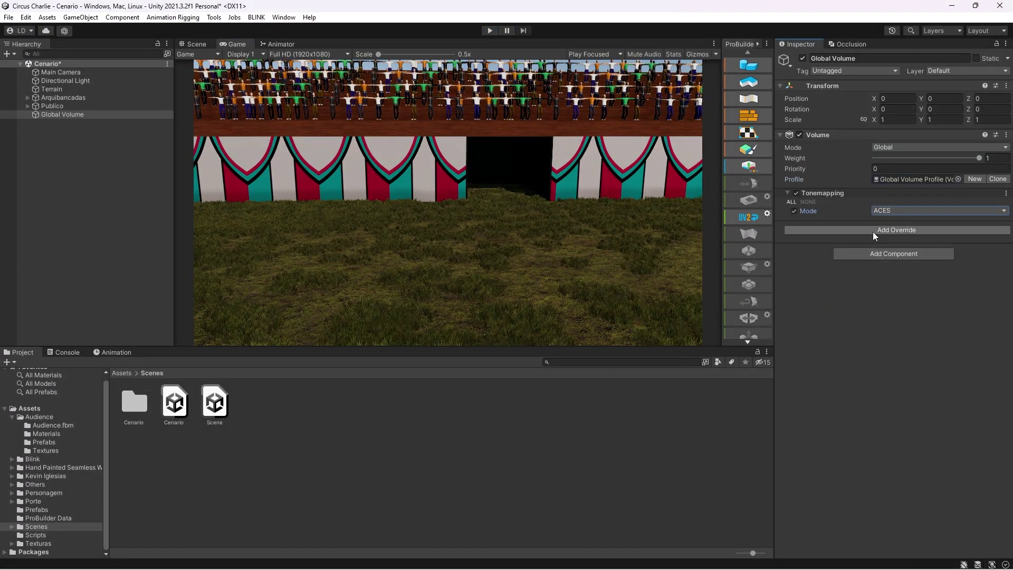
pyautogui.click(864, 271)
pyautogui.click(859, 270)
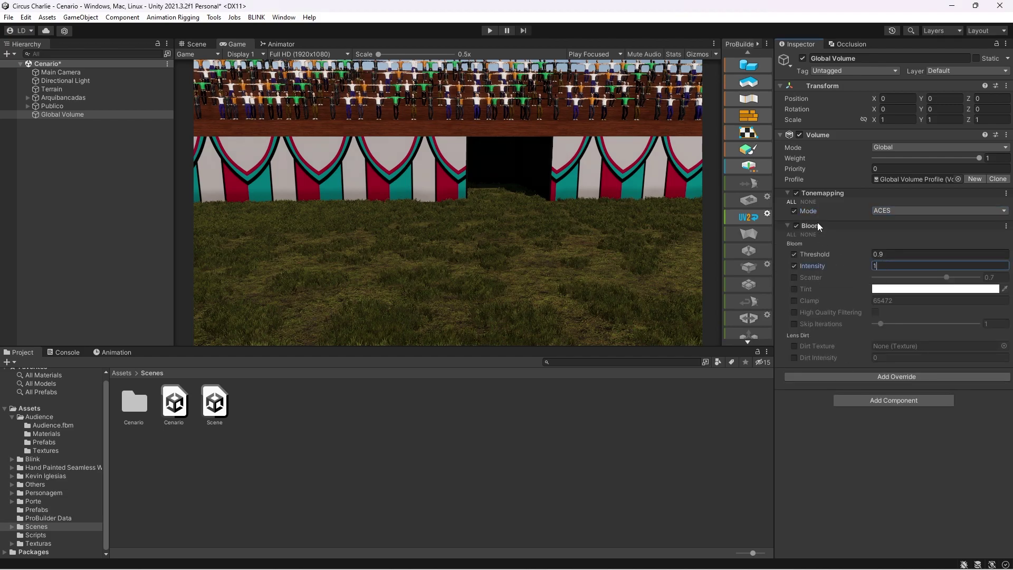
pyautogui.write('1,5')
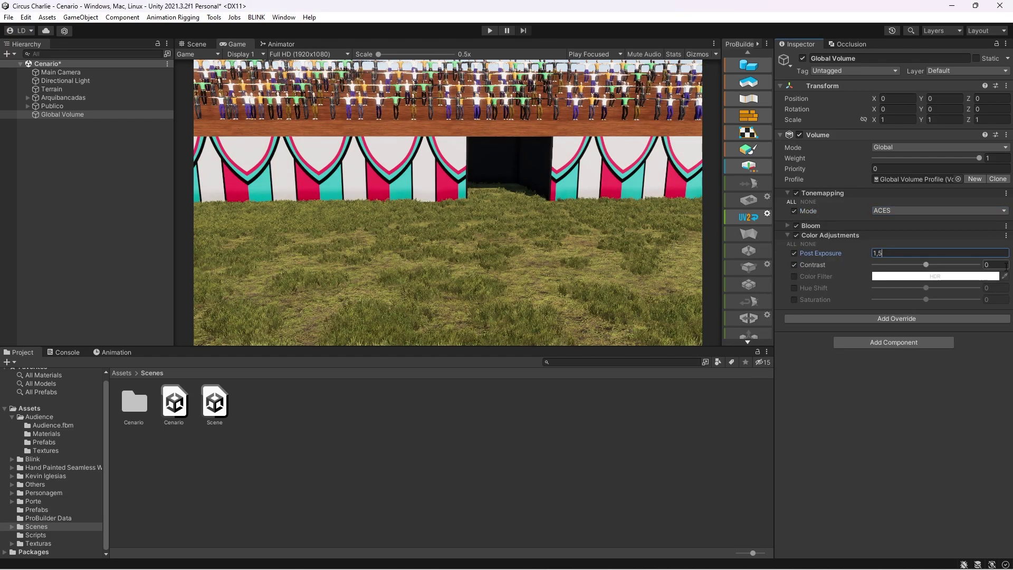
pyautogui.hotkey('ctrl', 'p')
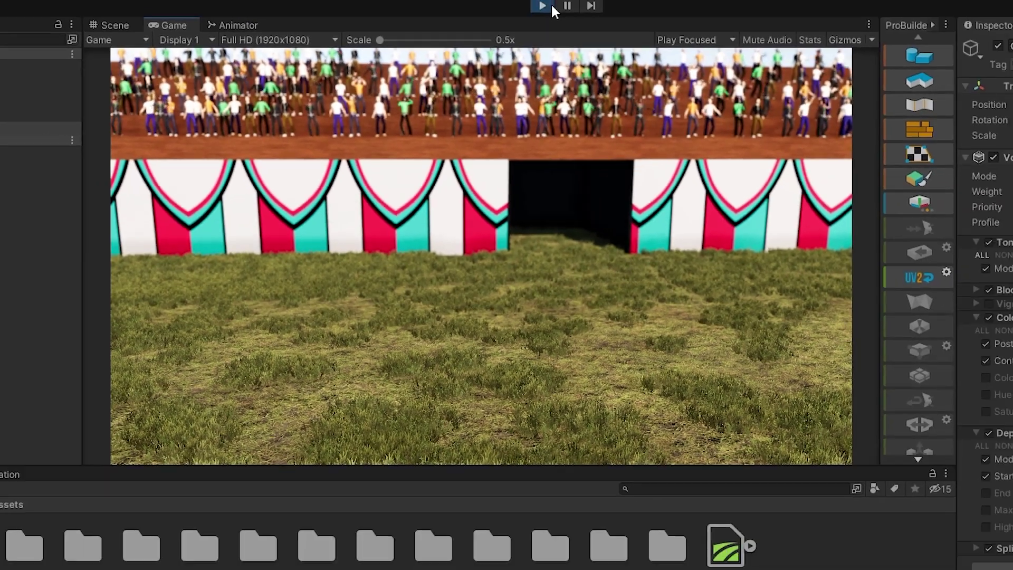
# Step: Stop Play, place the Elefante prefab inside the arena doorway, and fetch the Golden Tiger asset
pyautogui.click(551, 3)
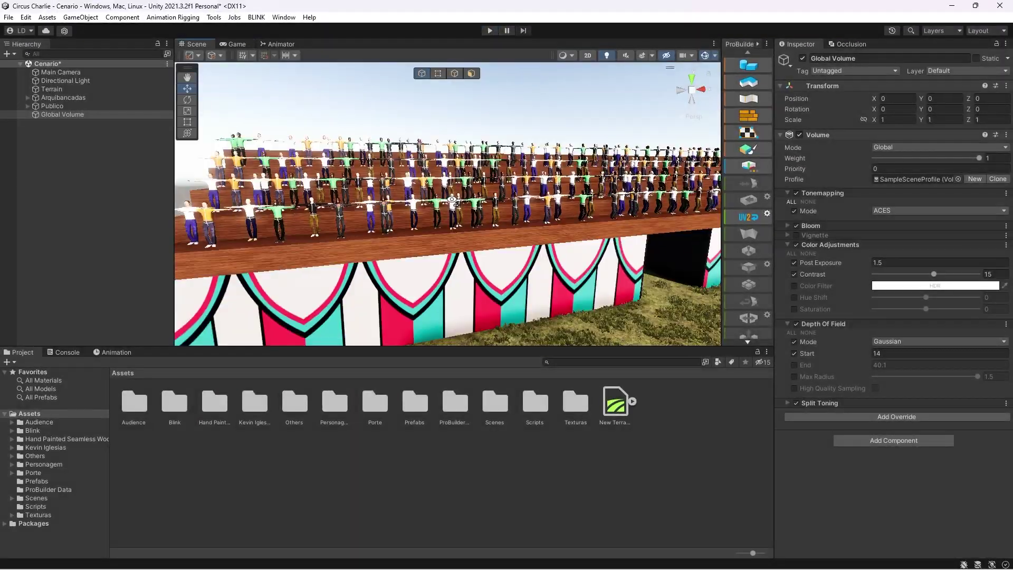
pyautogui.moveTo(452, 199)
pyautogui.mouseDown(button='right')
pyautogui.moveTo(444, 220)
pyautogui.moveTo(452, 183)
pyautogui.mouseUp(button='right')
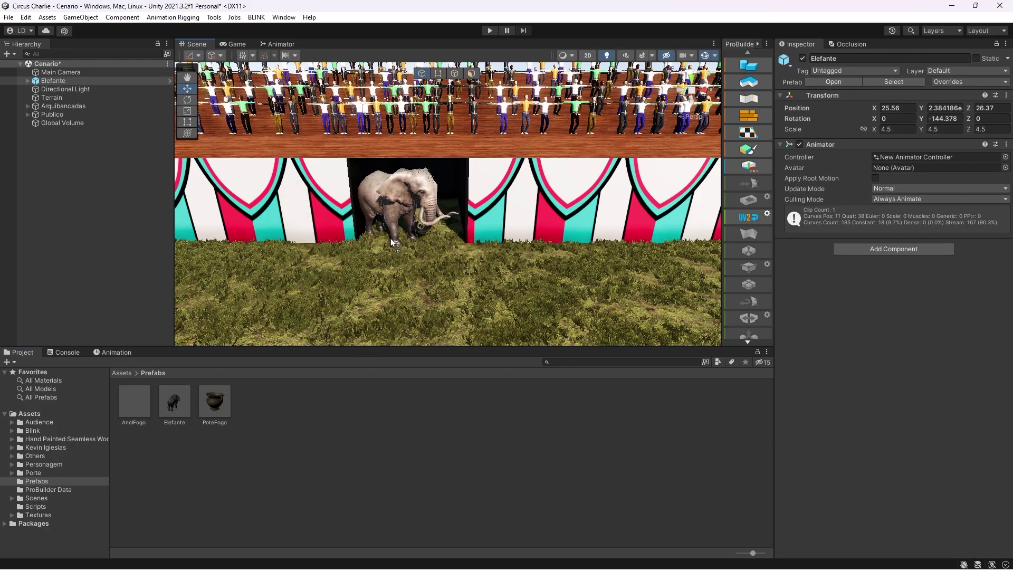
pyautogui.moveTo(391, 237); pyautogui.dragTo(395, 237)
pyautogui.moveTo(395, 237); pyautogui.dragTo(403, 229, button='right')
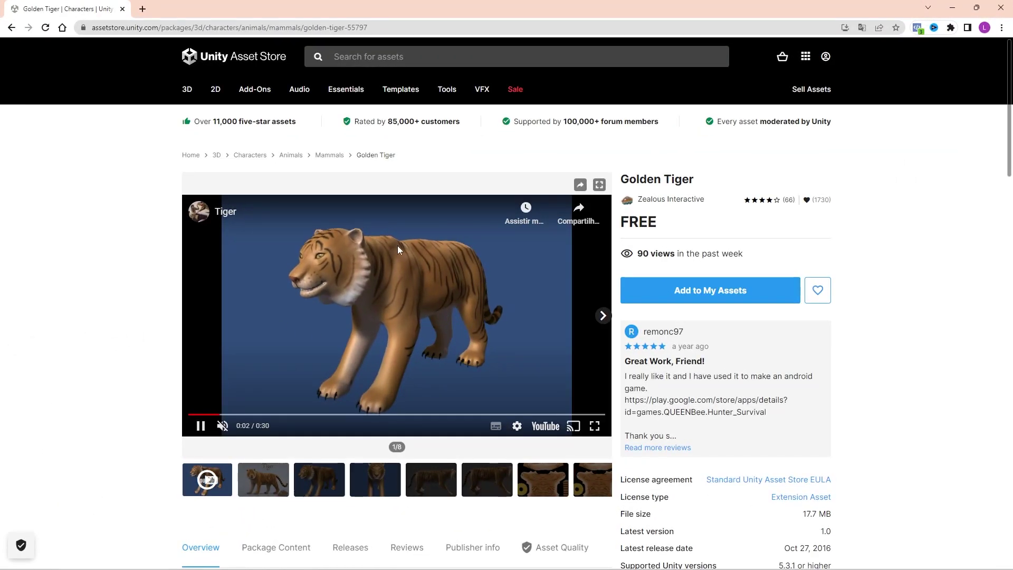
pyautogui.moveTo(638, 178); pyautogui.dragTo(697, 179)
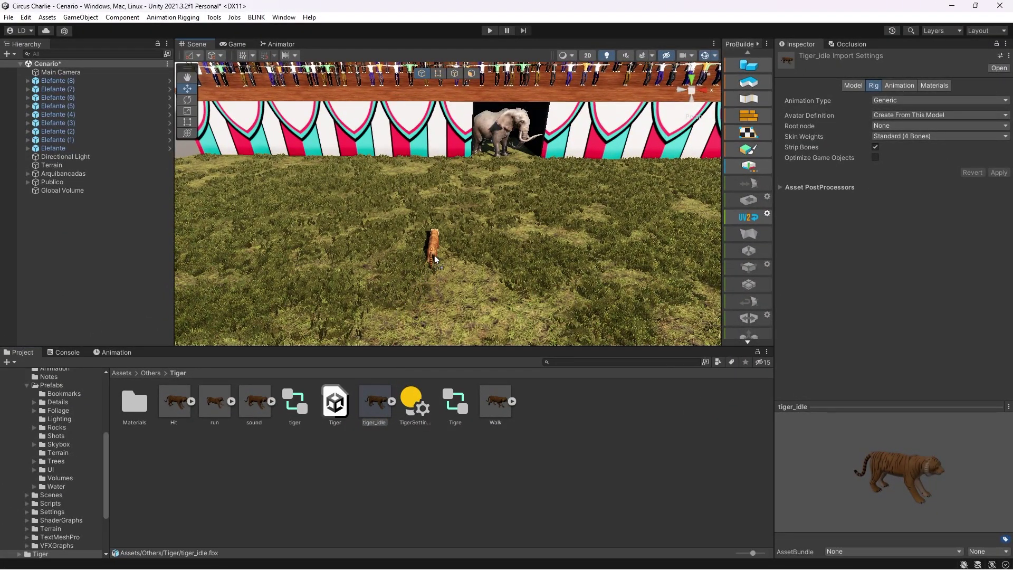
# Step: Place tiger_idle on the grass, rotate it to Y 90, and add a Rigidbody
pyautogui.moveTo(435, 258); pyautogui.dragTo(435, 260)
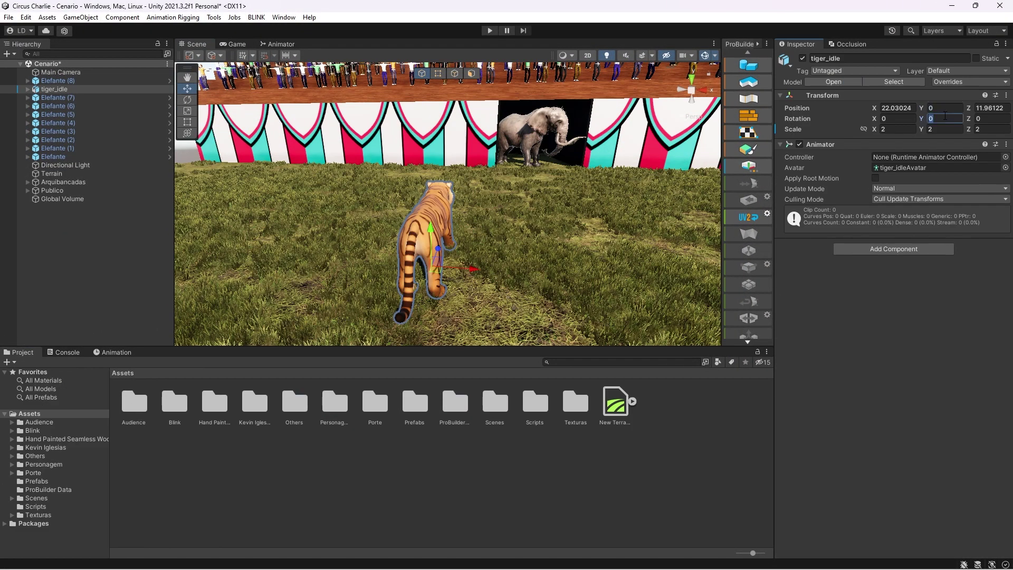
pyautogui.write('90')
pyautogui.moveTo(549, 217); pyautogui.dragTo(566, 209, button='right')
pyautogui.click(931, 250)
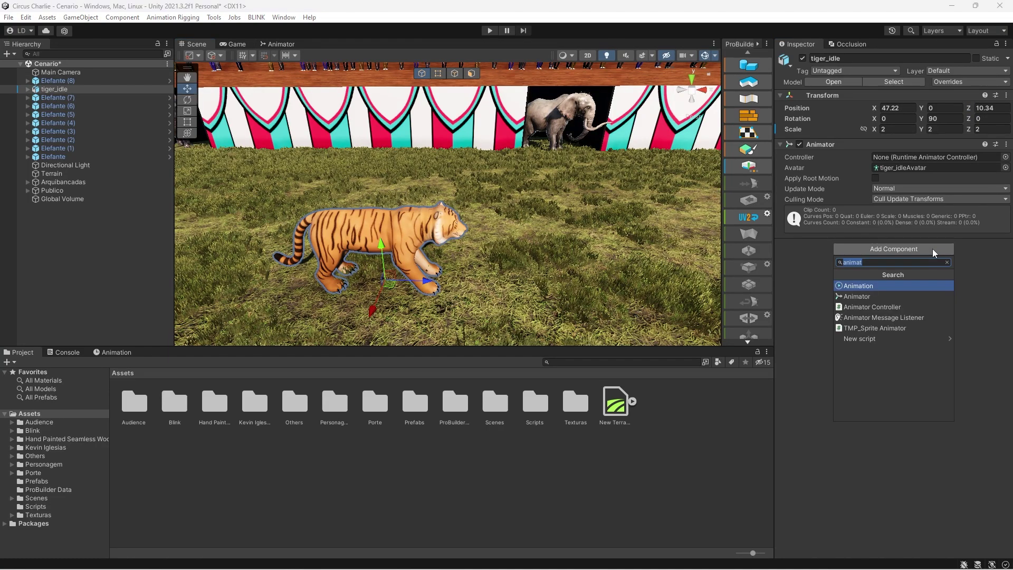
pyautogui.write('rig')
pyautogui.press('Down')
pyautogui.press('Down')
pyautogui.press('Down')
pyautogui.press('Return')
# Step: Attach a Capsule Collider and the Movimento script to the tiger
pyautogui.click(908, 362)
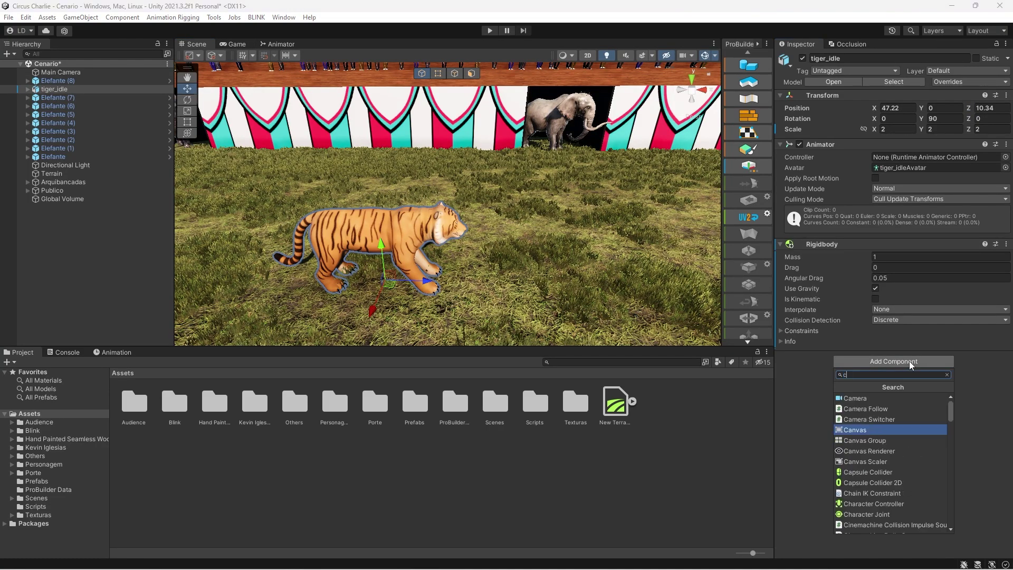
pyautogui.write('cap')
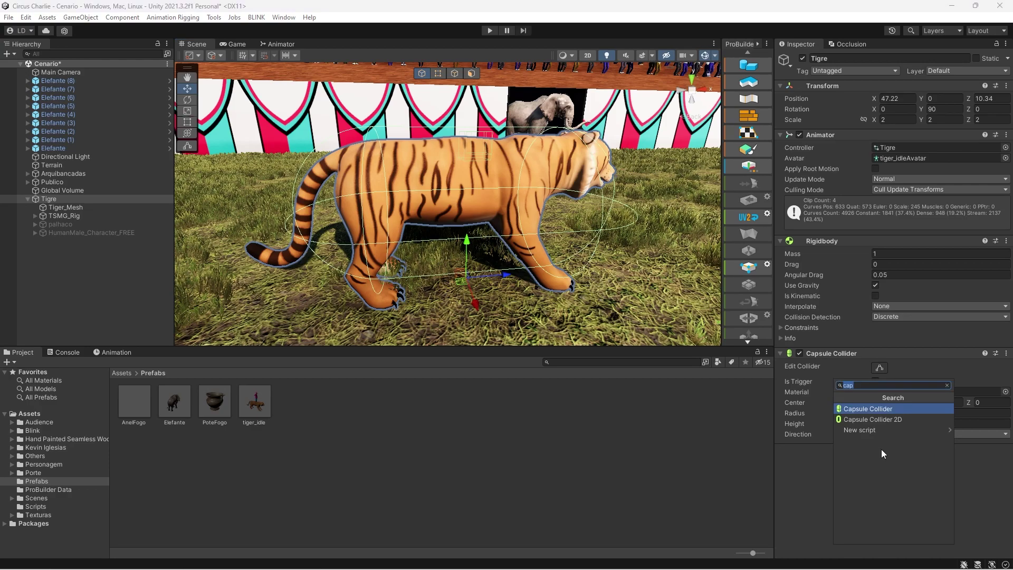
pyautogui.write('movi')
pyautogui.press('Return')
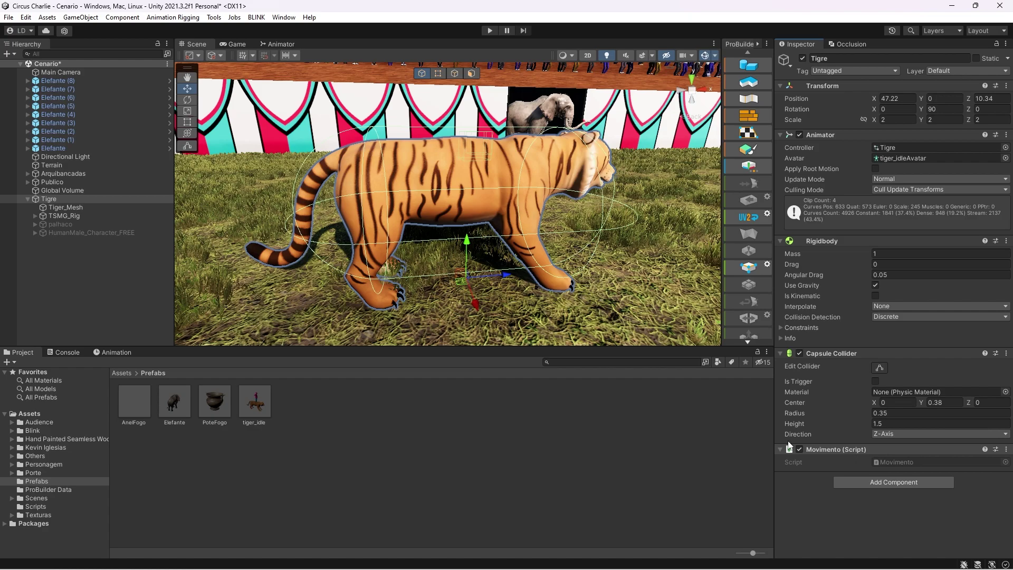
pyautogui.click(75, 71)
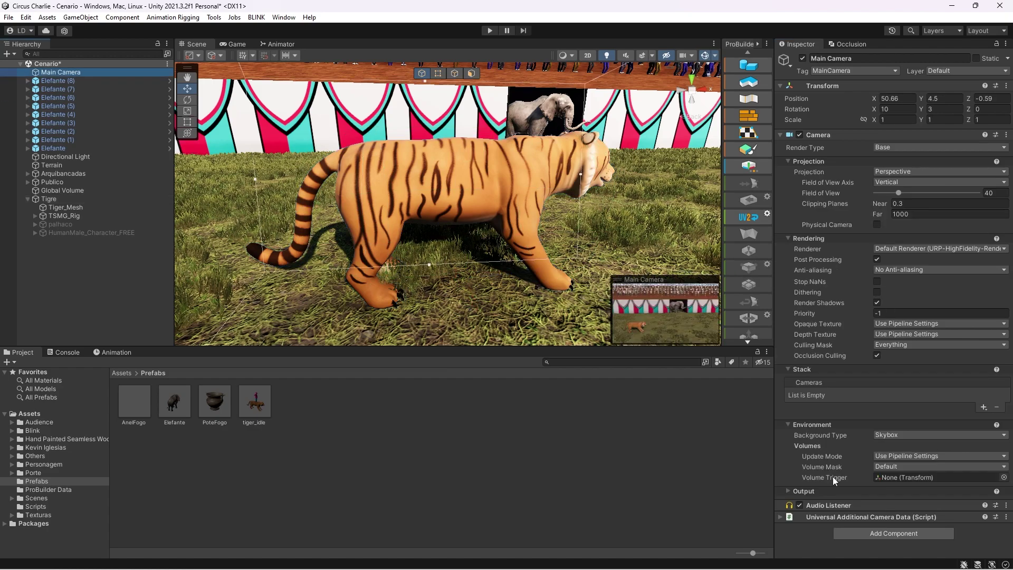
# Step: Add a Camera Follow script to the Main Camera targeting Tigre, then play to test it
pyautogui.click(876, 534)
pyautogui.write('camera f')
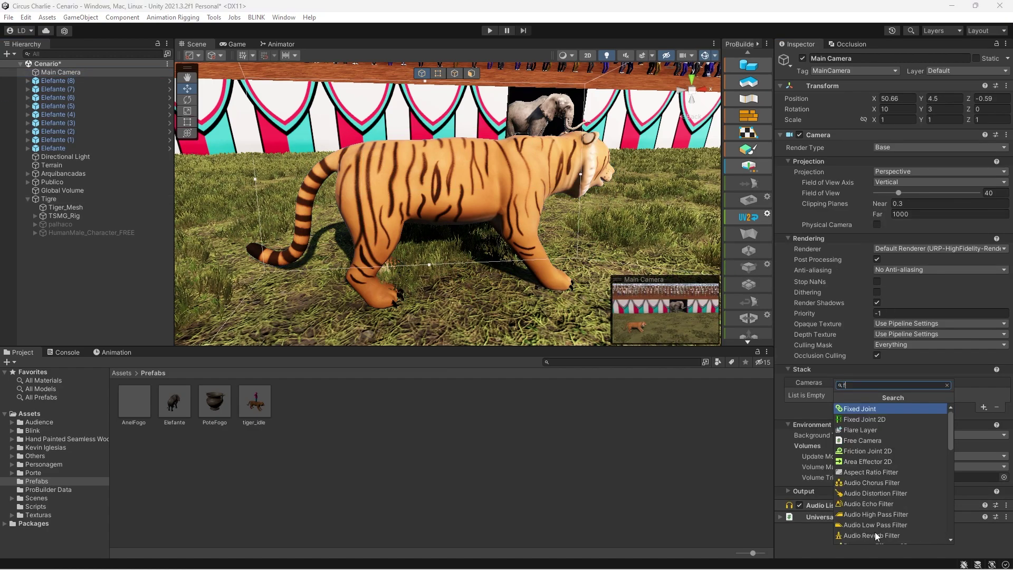
pyautogui.press('Escape')
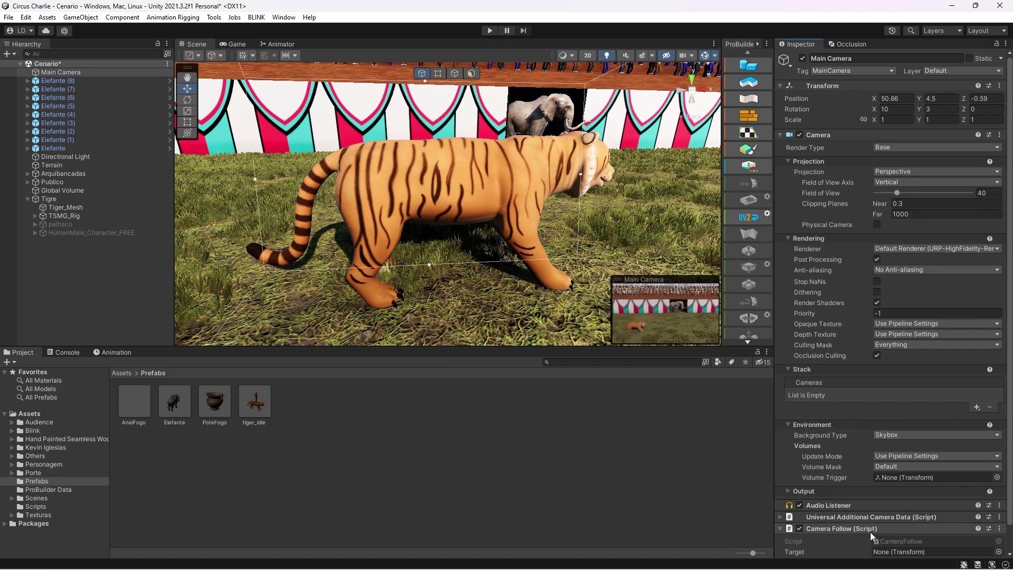
pyautogui.moveTo(55, 199); pyautogui.dragTo(915, 480)
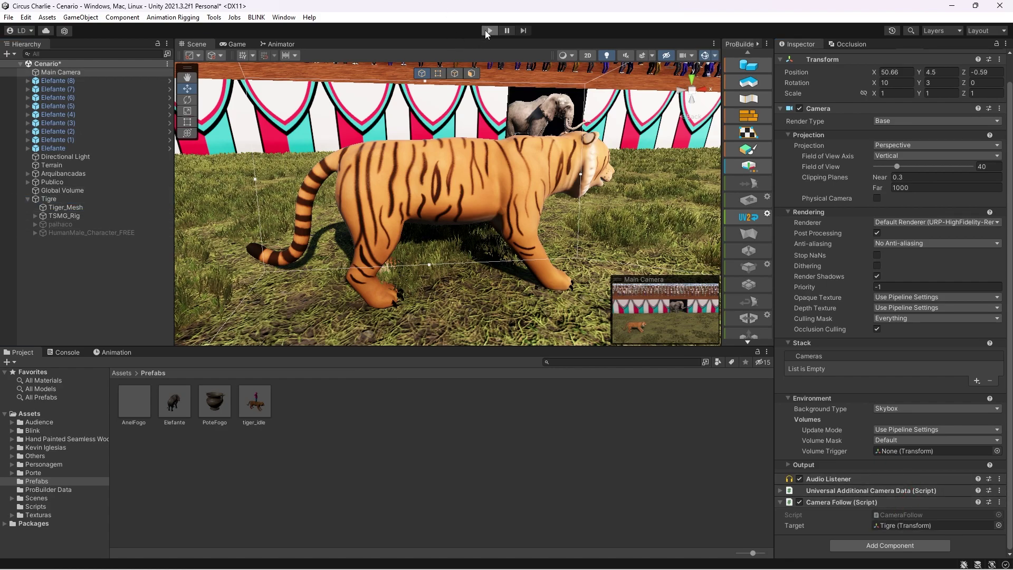
pyautogui.click(488, 32)
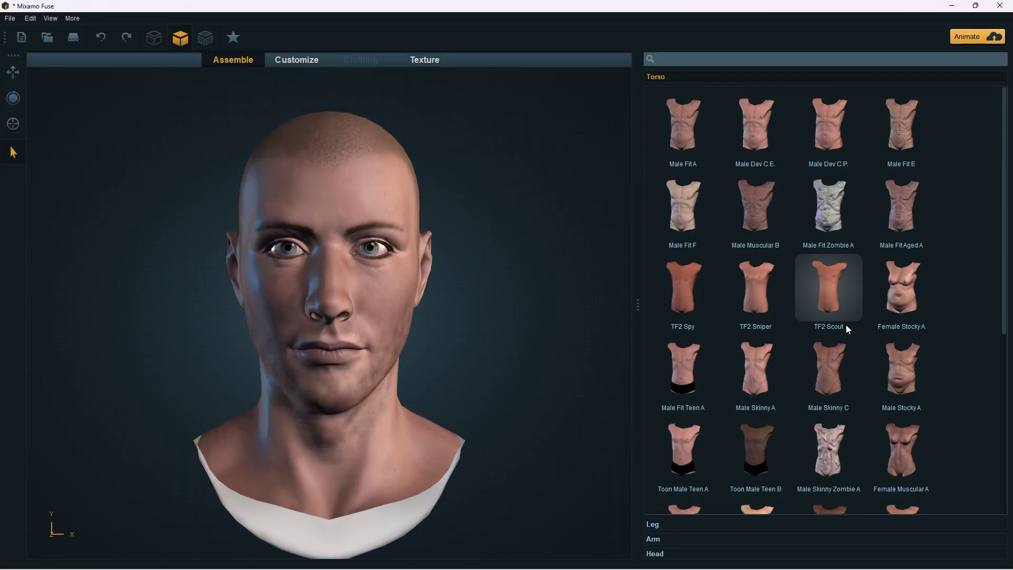
# Step: Add legs and arms, and dress the character in the Torn Buttonup shirt
pyautogui.click(685, 129)
pyautogui.click(694, 132)
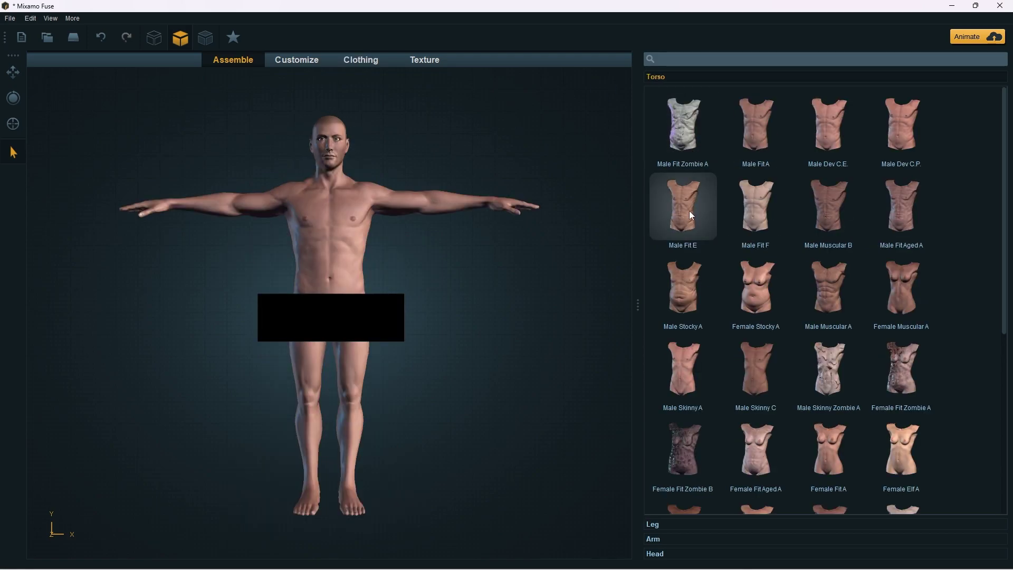
pyautogui.click(361, 59)
pyautogui.scroll(-5, 829, 283)
pyautogui.scroll(-5, 822, 353)
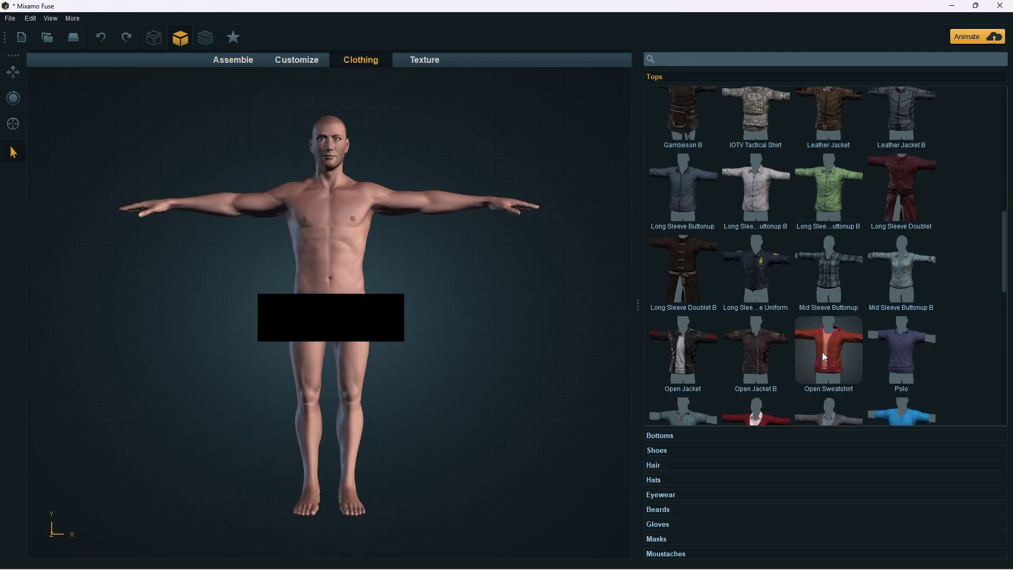
pyautogui.scroll(-5, 832, 382)
pyautogui.scroll(-3, 845, 381)
pyautogui.scroll(-4, 863, 378)
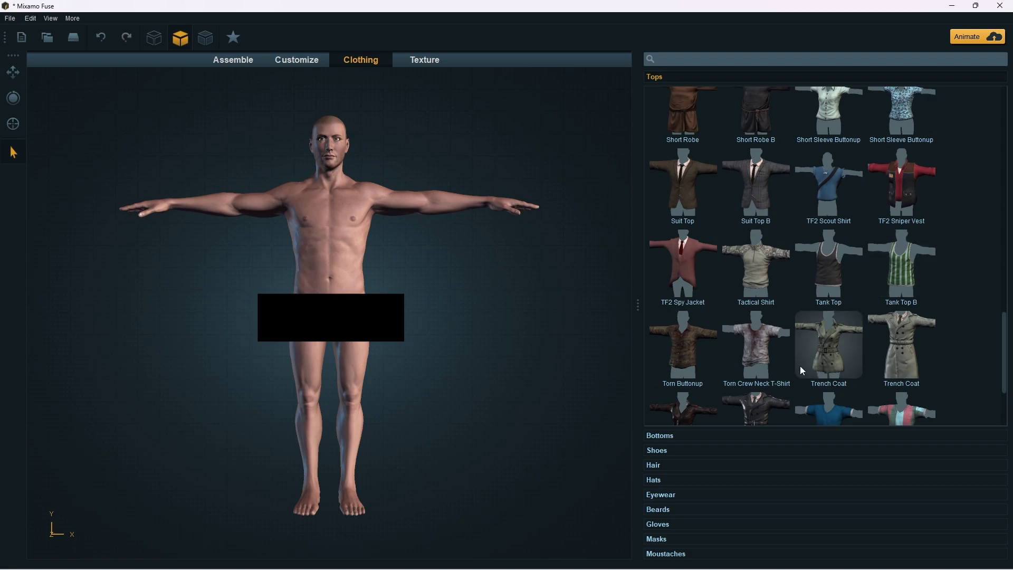
pyautogui.click(681, 341)
# Step: Add blue Scrubs trousers, shoes and Baseball Cap B, and swap to a long-sleeve button-up shirt
pyautogui.click(660, 435)
pyautogui.scroll(-5, 739, 155)
pyautogui.click(747, 337)
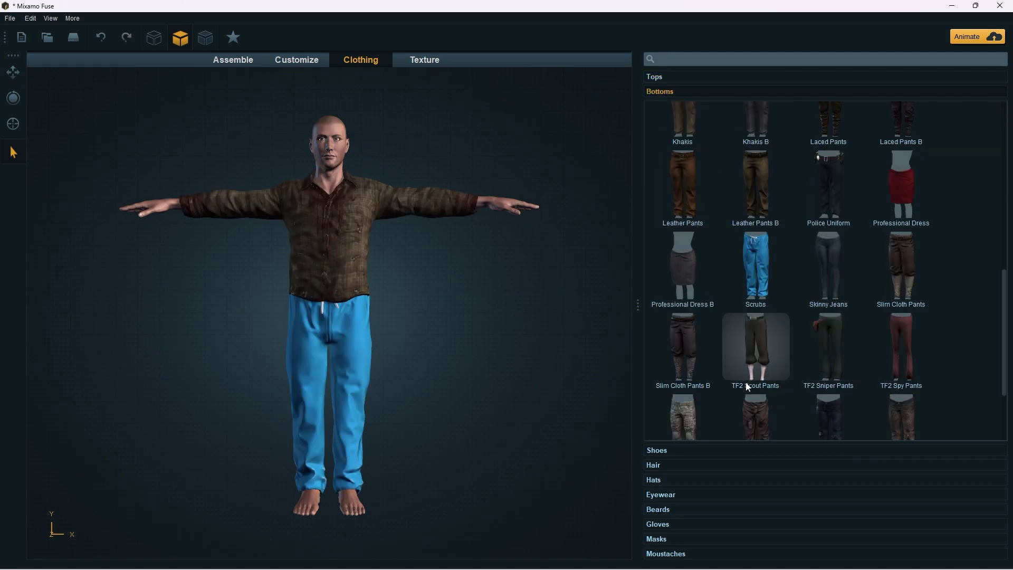
pyautogui.click(658, 450)
pyautogui.scroll(-3, 792, 310)
pyautogui.scroll(5, 791, 311)
pyautogui.click(653, 465)
pyautogui.click(900, 180)
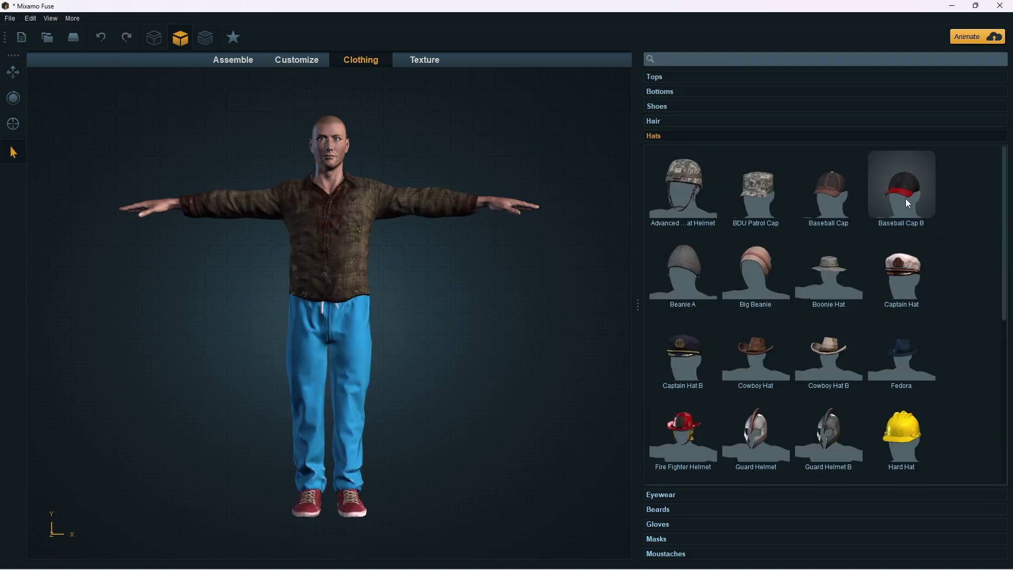
pyautogui.click(654, 77)
pyautogui.click(760, 275)
# Step: Colour the shirt, shoes and baseball cap magenta
pyautogui.click(425, 60)
pyautogui.click(461, 537)
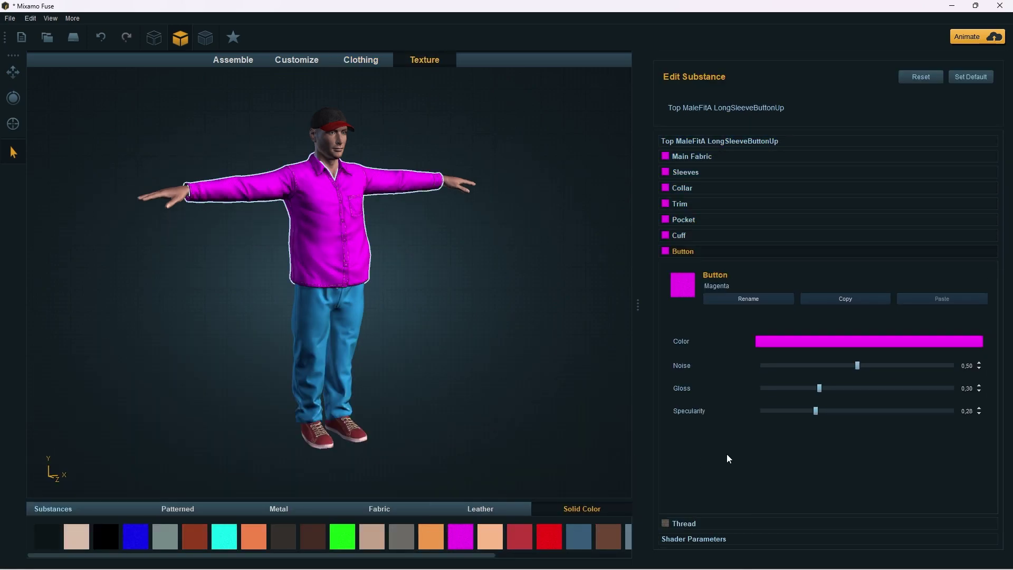
pyautogui.click(343, 431)
pyautogui.click(461, 537)
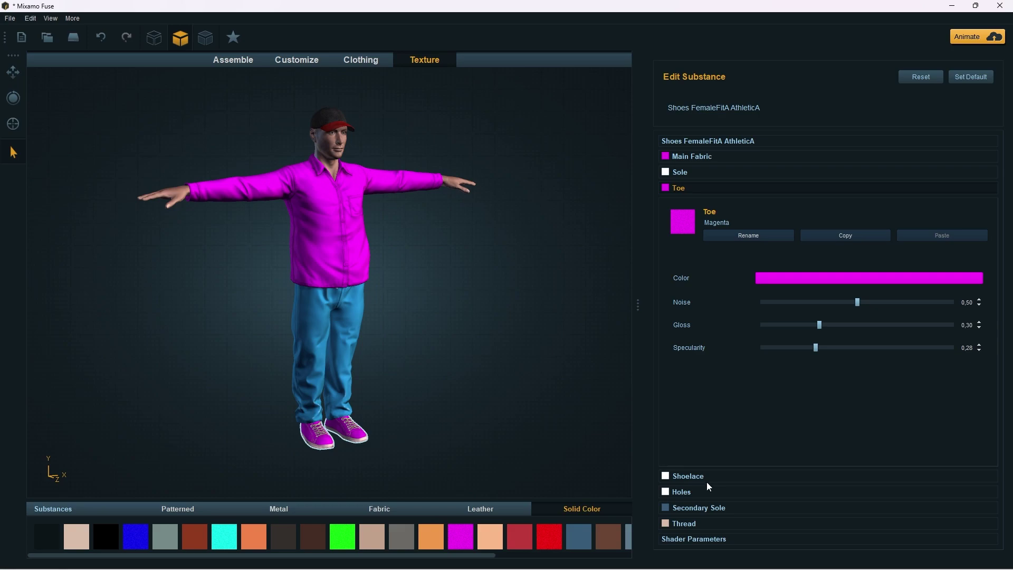
pyautogui.click(333, 114)
pyautogui.click(461, 537)
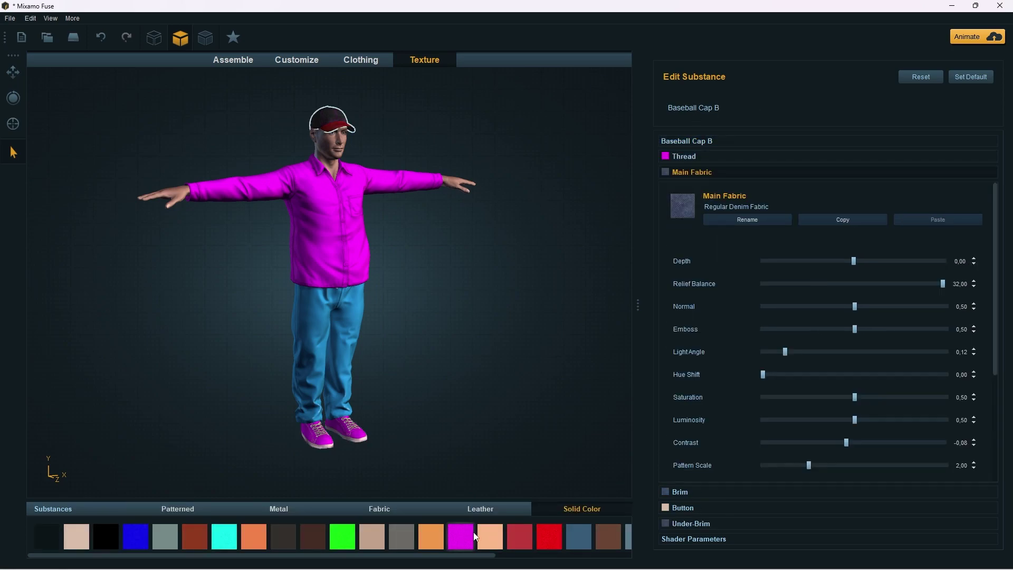
pyautogui.click(9, 17)
# Step: Export the model as OBJ into the Circle folder on the Desktop
pyautogui.click(37, 147)
pyautogui.click(57, 121)
pyautogui.doubleClick(490, 213)
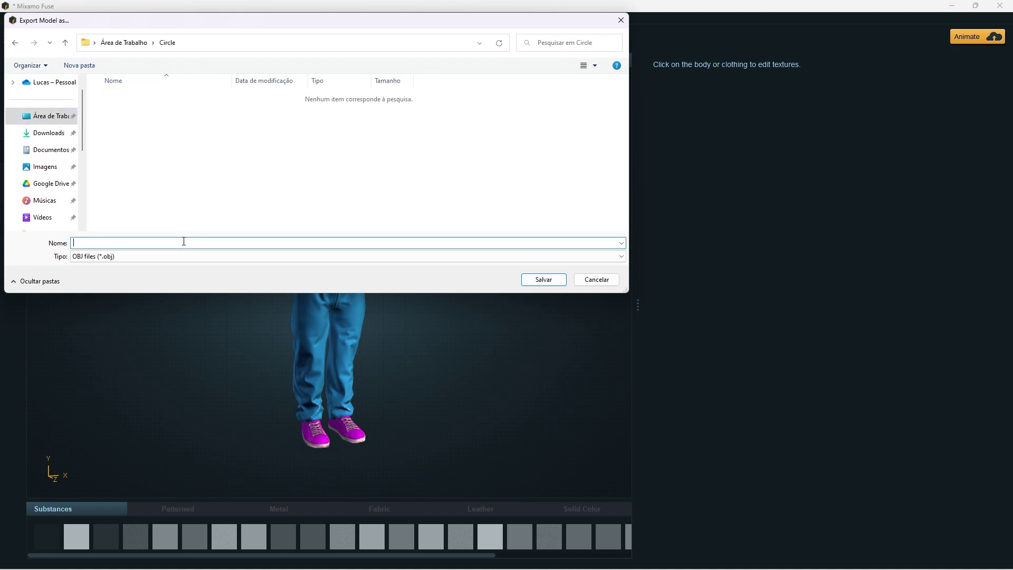
pyautogui.press('Return')
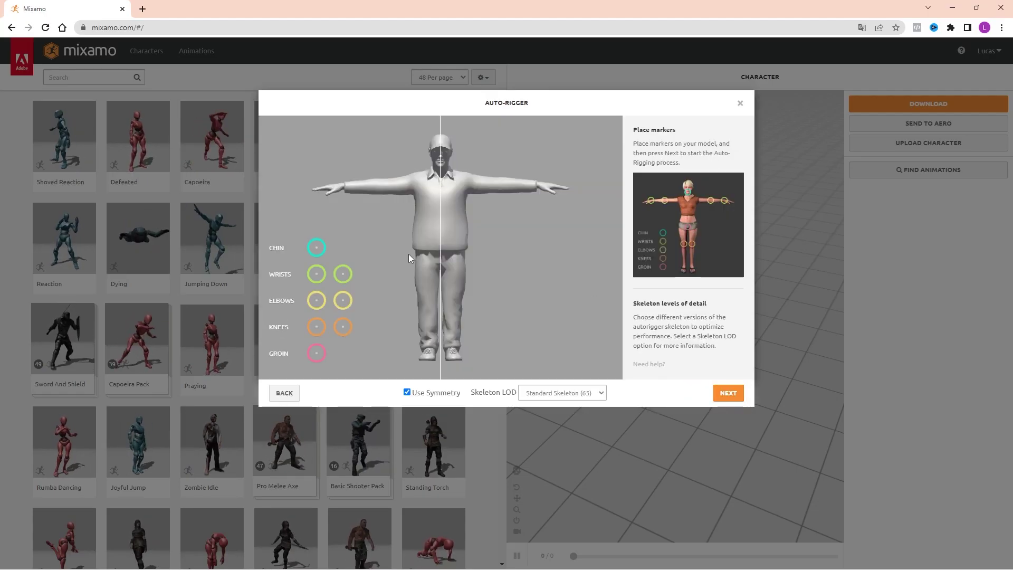
# Step: Place the chin, wrist, elbow, knee and groin markers on the character
pyautogui.moveTo(436, 182); pyautogui.dragTo(442, 172)
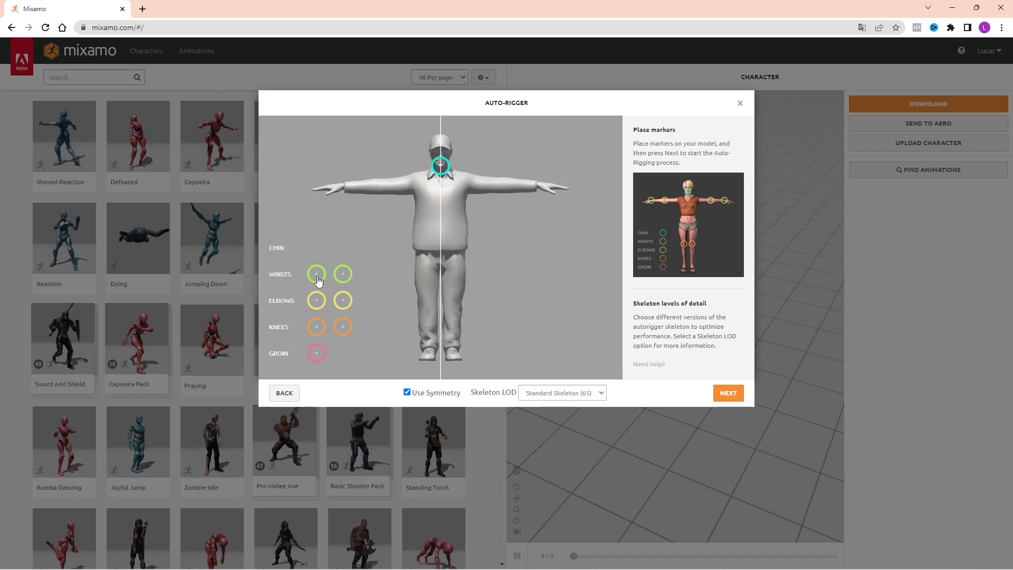
pyautogui.moveTo(317, 274); pyautogui.dragTo(343, 186)
pyautogui.moveTo(317, 300); pyautogui.dragTo(376, 187)
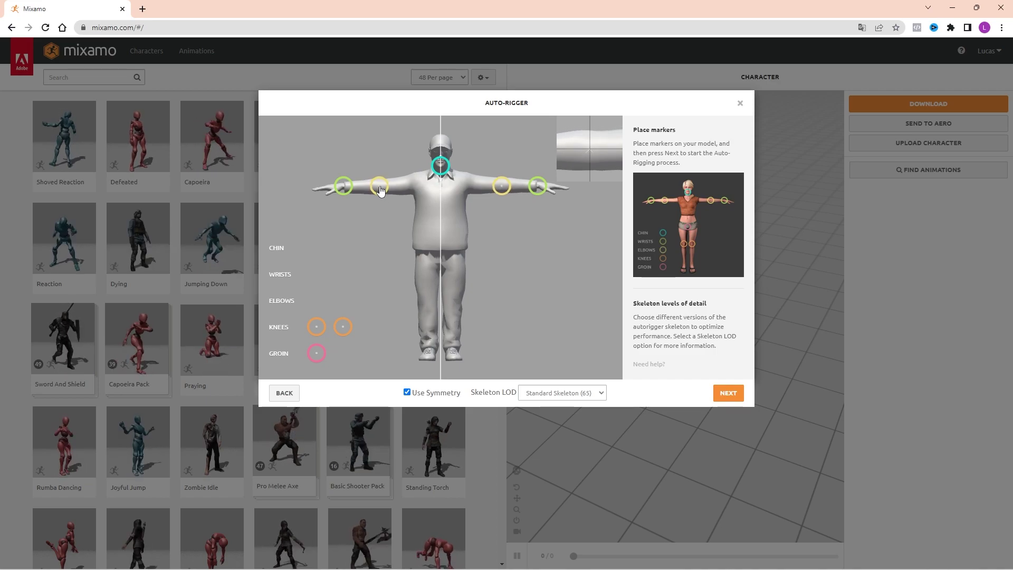
pyautogui.moveTo(343, 327); pyautogui.dragTo(427, 299)
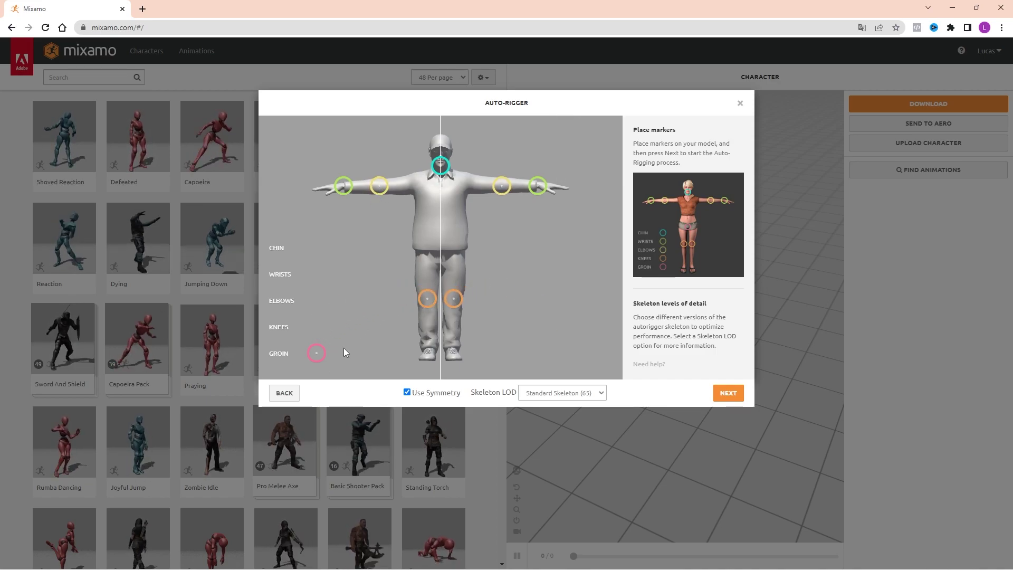
pyautogui.moveTo(317, 353); pyautogui.dragTo(440, 257)
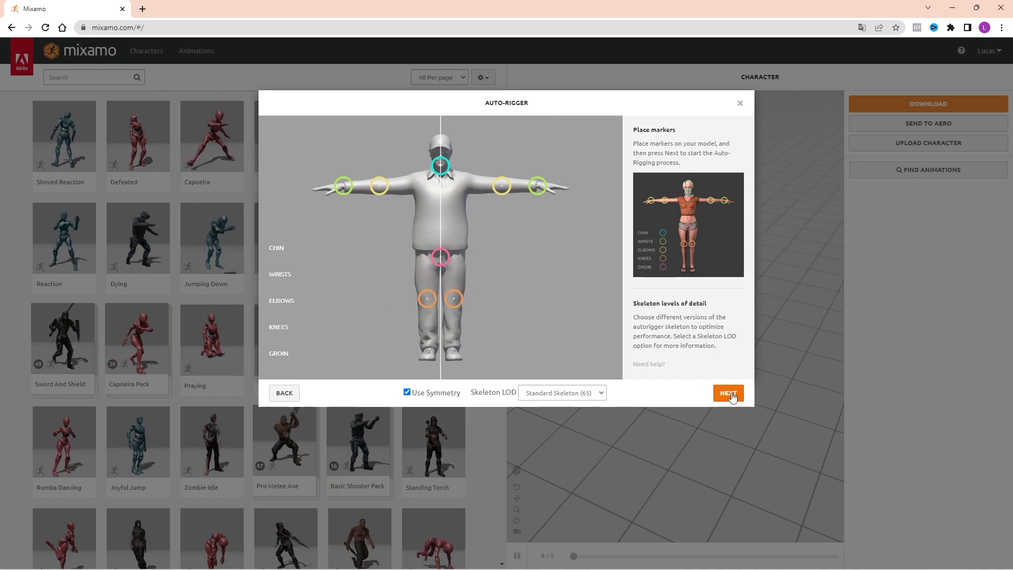
# Step: Auto-rig the character, accept it and replace the current character, then place Palhaco in the arena
pyautogui.click(729, 396)
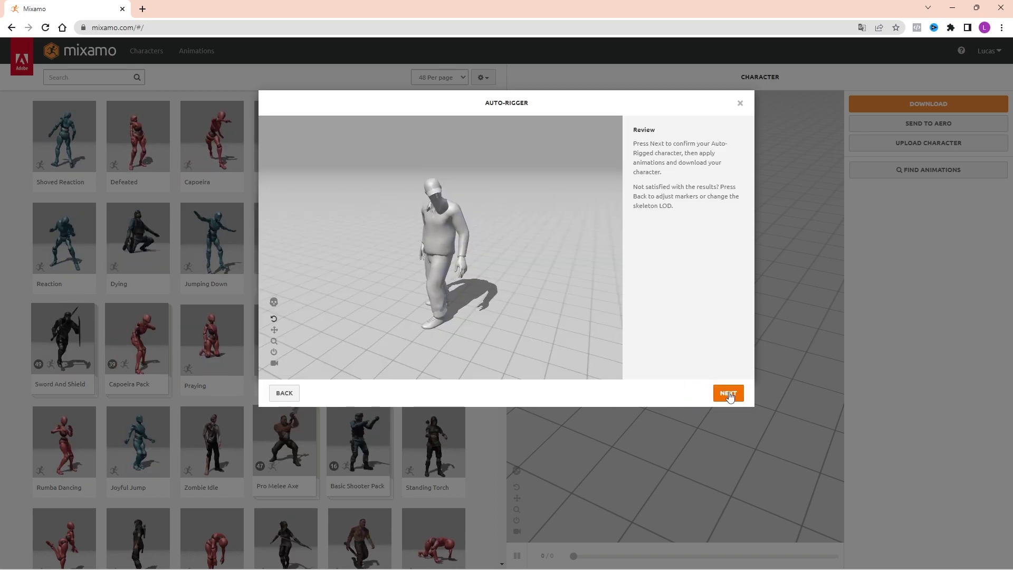
pyautogui.click(730, 395)
pyautogui.click(730, 396)
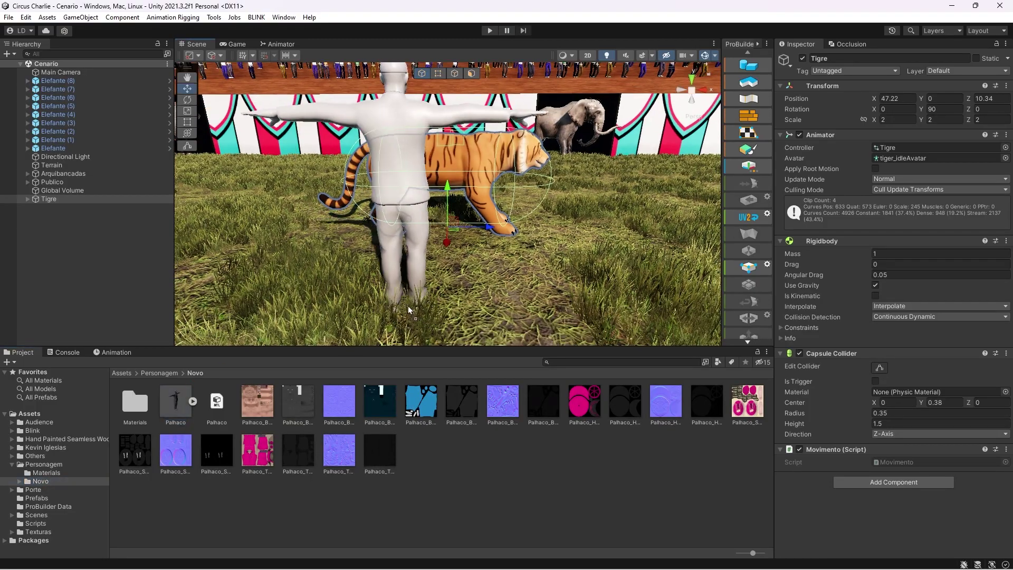
pyautogui.moveTo(409, 310)
pyautogui.mouseDown()
pyautogui.moveTo(571, 195)
pyautogui.moveTo(418, 366)
pyautogui.mouseUp()
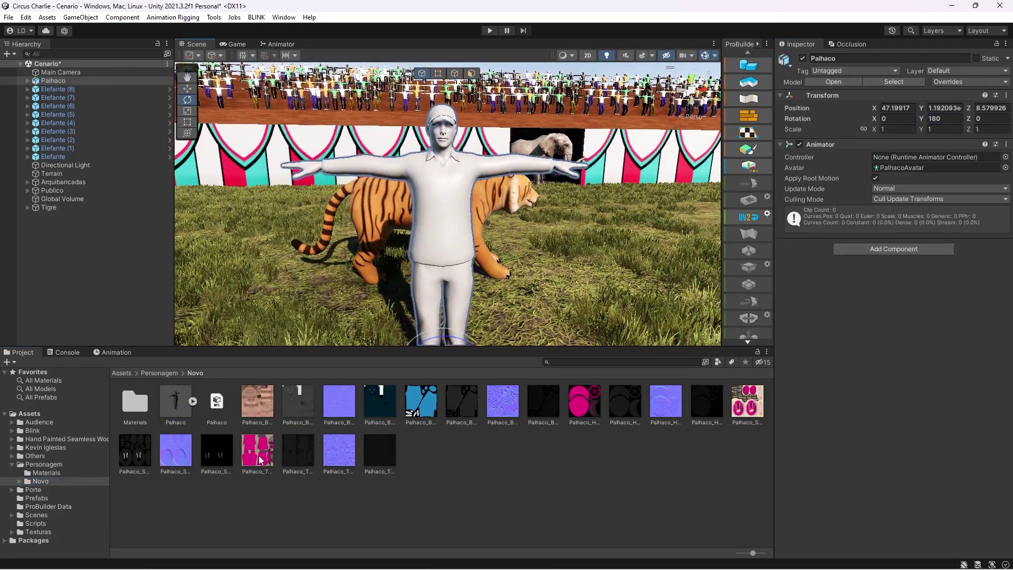
# Step: Open the Palhaco Materials folder, switch to the game camera view and play to test the clown
pyautogui.doubleClick(135, 401)
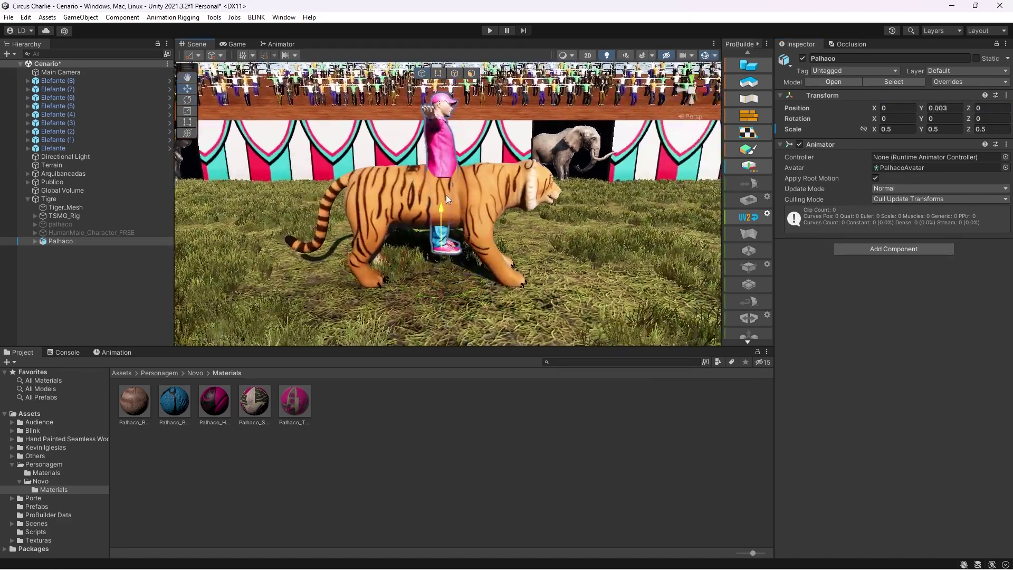
pyautogui.hotkey('ctrl', '2')
pyautogui.click(490, 31)
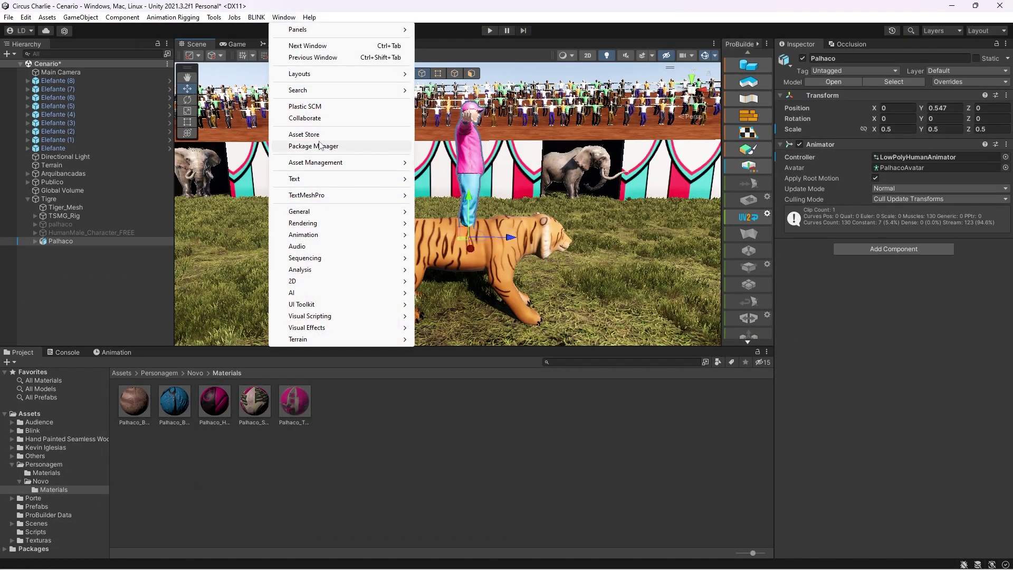
# Step: Find the Animation Rigging package and add a Rig Builder component to Palhaco
pyautogui.click(321, 145)
pyautogui.write('rigg')
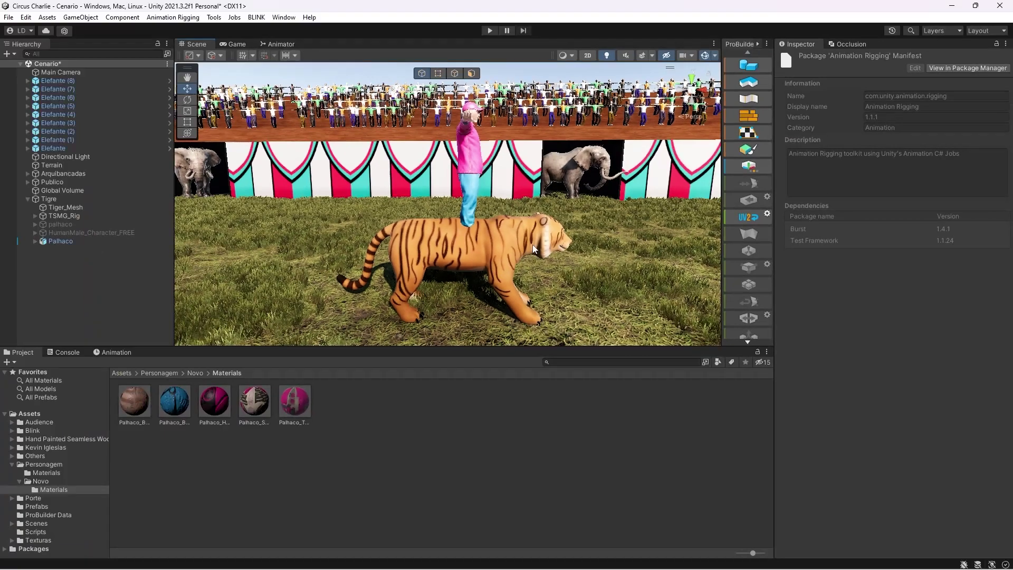
pyautogui.click(29, 413)
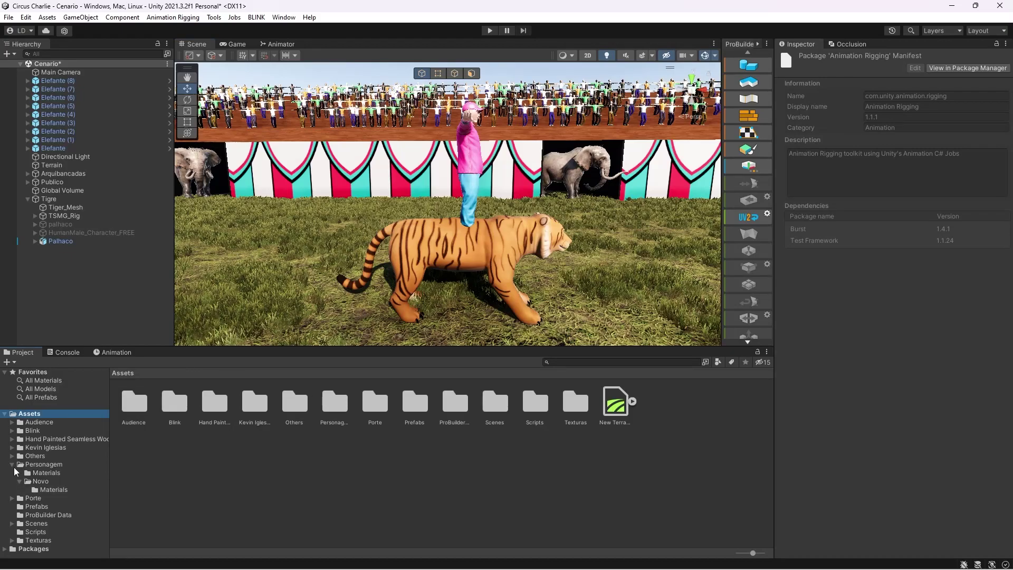
pyautogui.doubleClick(60, 241)
pyautogui.click(35, 241)
pyautogui.rightClick(85, 242)
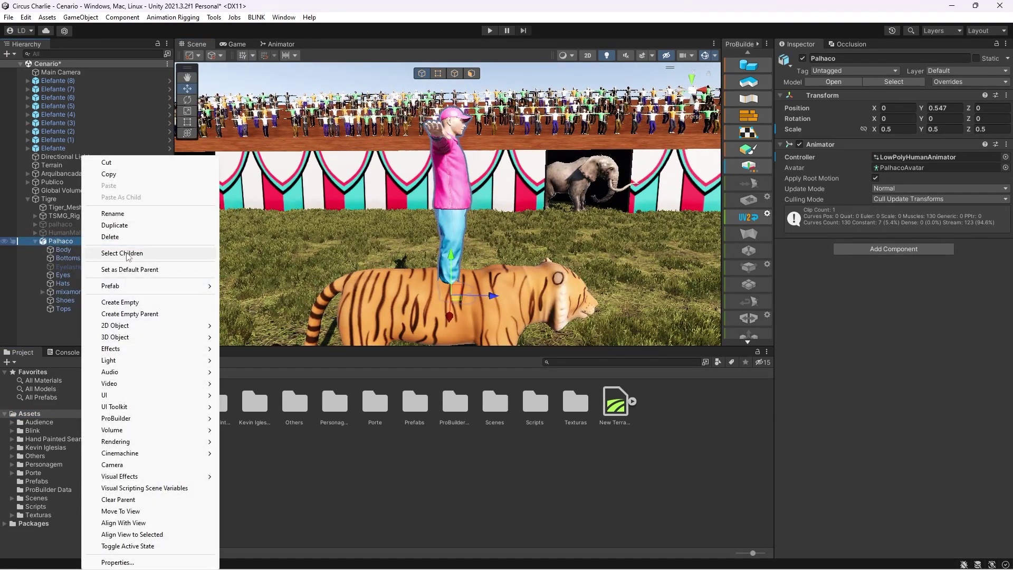
pyautogui.click(916, 250)
pyautogui.write('bigl')
pyautogui.press('Return')
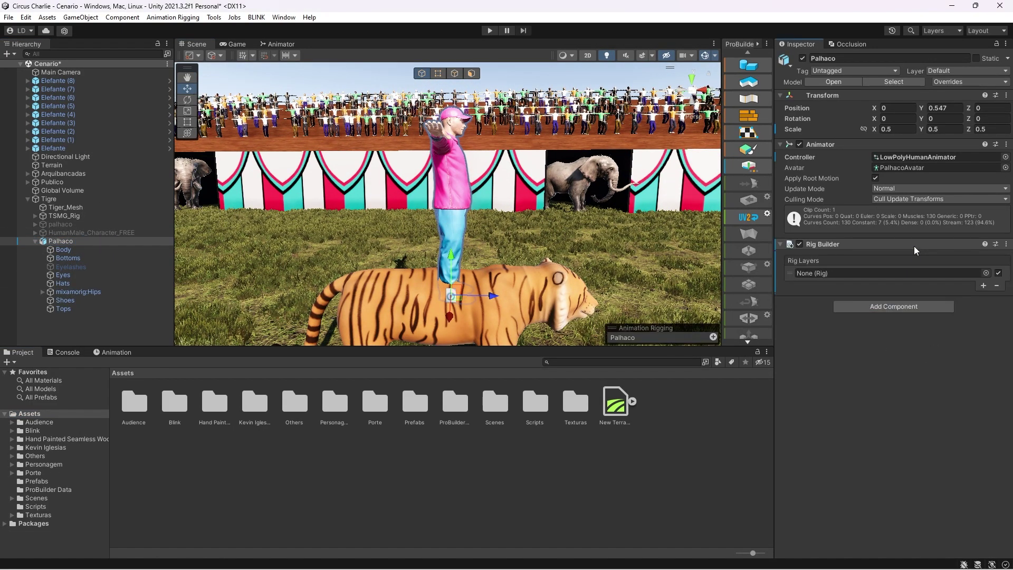
# Step: Create an empty child RigLayer under Palhaco and give it a Rig component
pyautogui.rightClick(119, 241)
pyautogui.click(130, 302)
pyautogui.write('RigLayer')
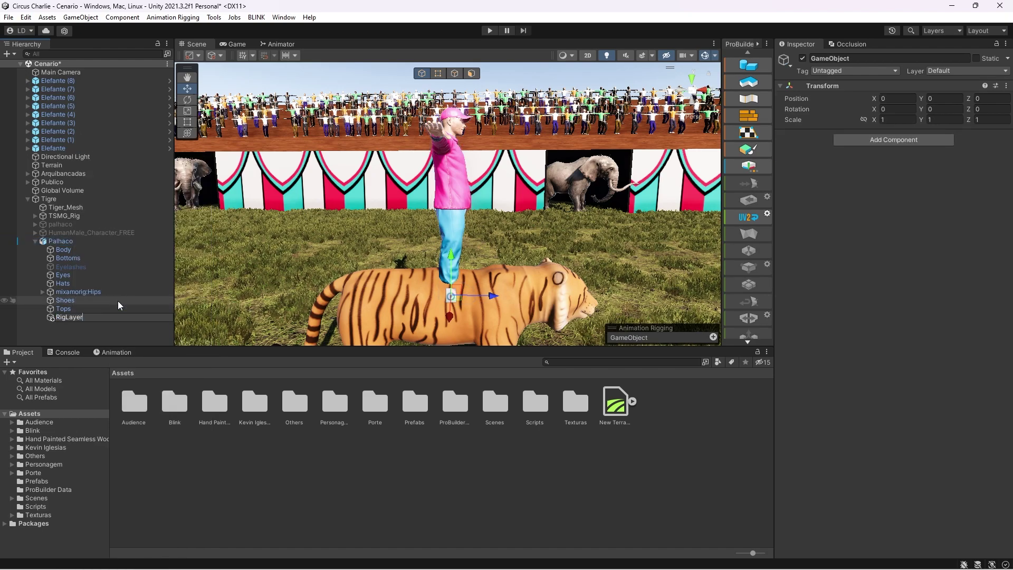
pyautogui.press('Return')
pyautogui.click(877, 140)
pyautogui.write('rig')
pyautogui.click(848, 176)
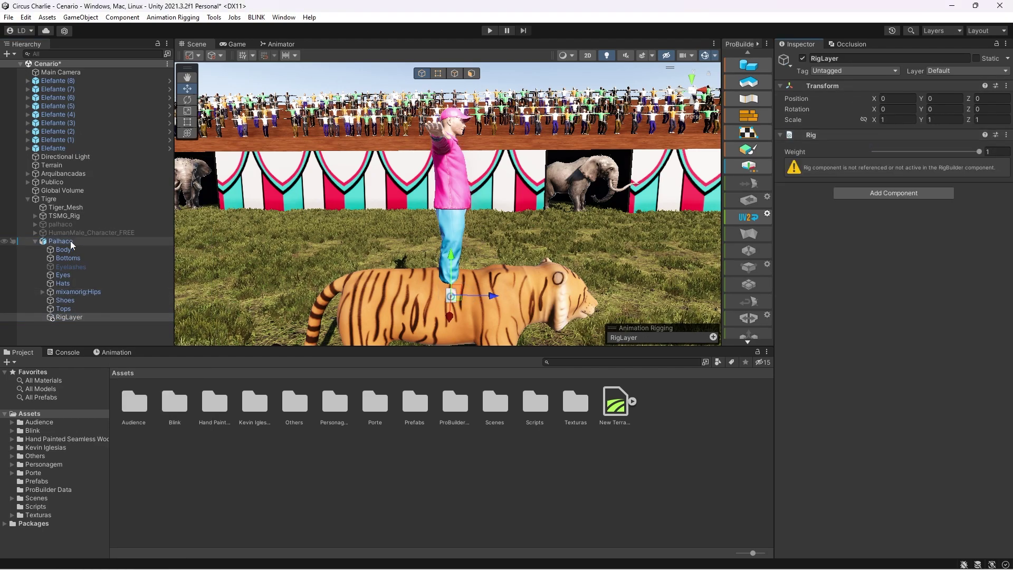
pyautogui.click(60, 242)
pyautogui.rightClick(82, 318)
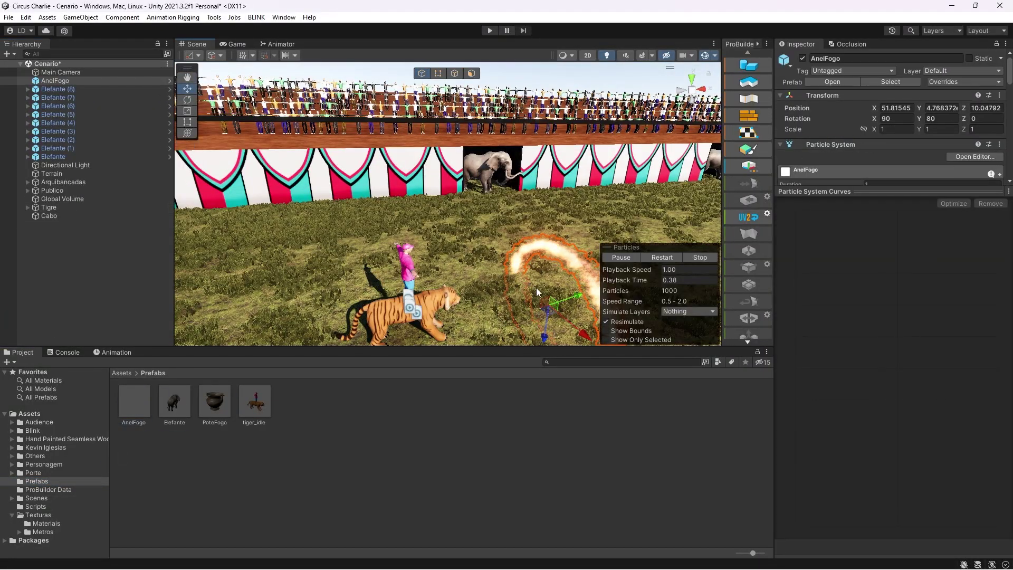
# Step: Raise the AnelFogo fire ring to Y 3.54 and check it through the game camera
pyautogui.moveTo(546, 301); pyautogui.dragTo(546, 266)
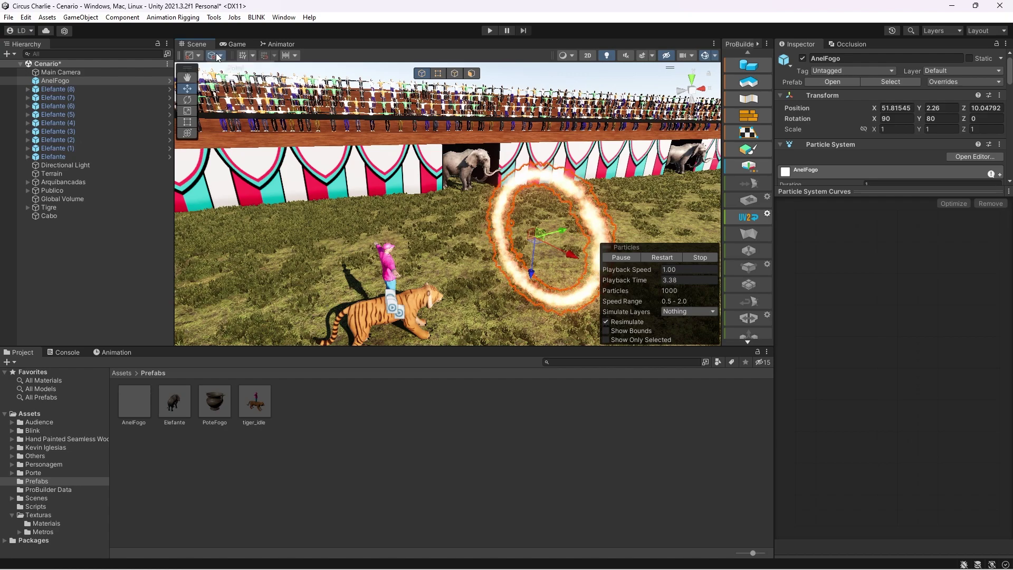
pyautogui.moveTo(228, 72); pyautogui.dragTo(461, 194, button='right')
pyautogui.moveTo(502, 196); pyautogui.dragTo(501, 154)
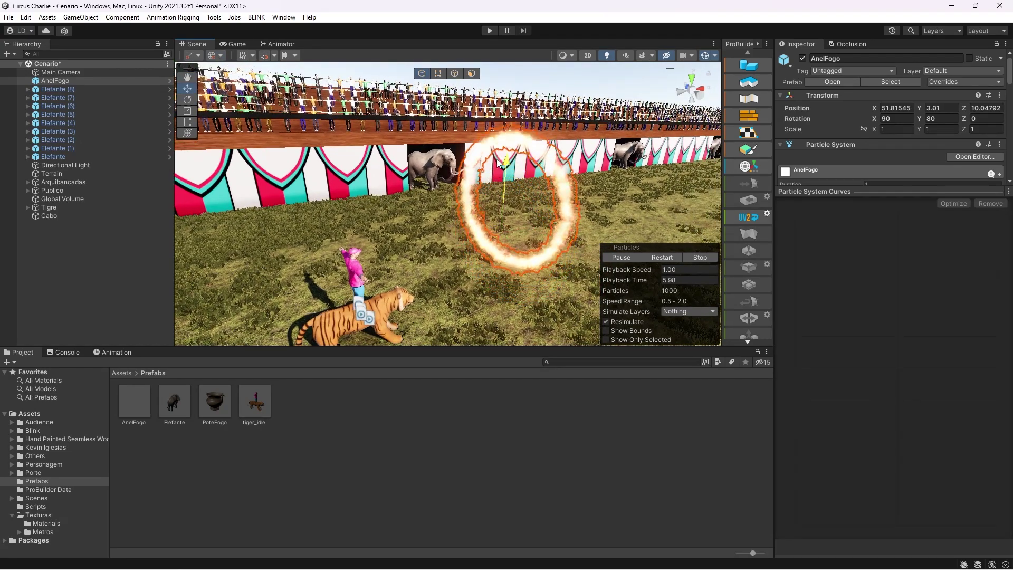
pyautogui.click(239, 44)
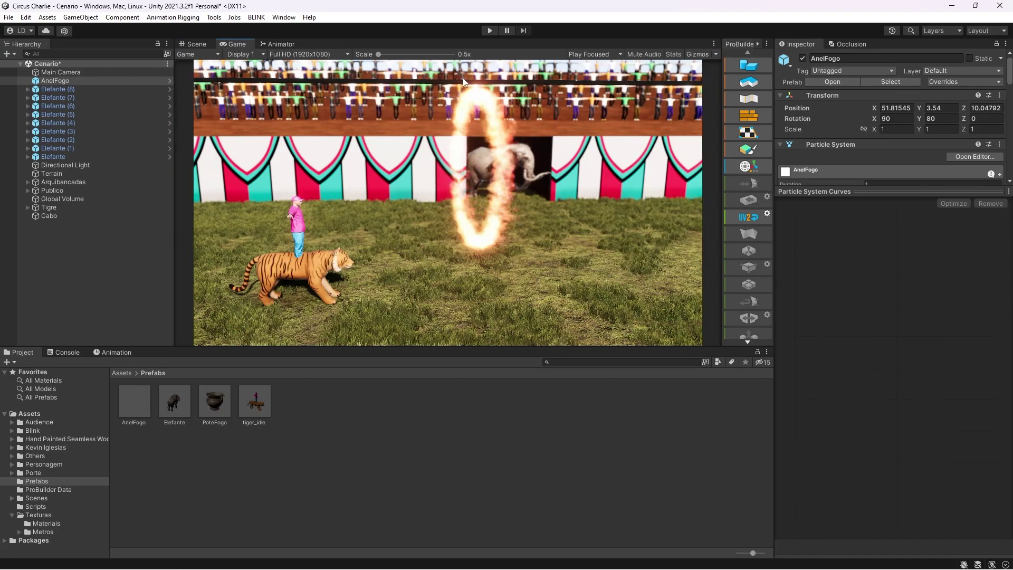
pyautogui.click(490, 30)
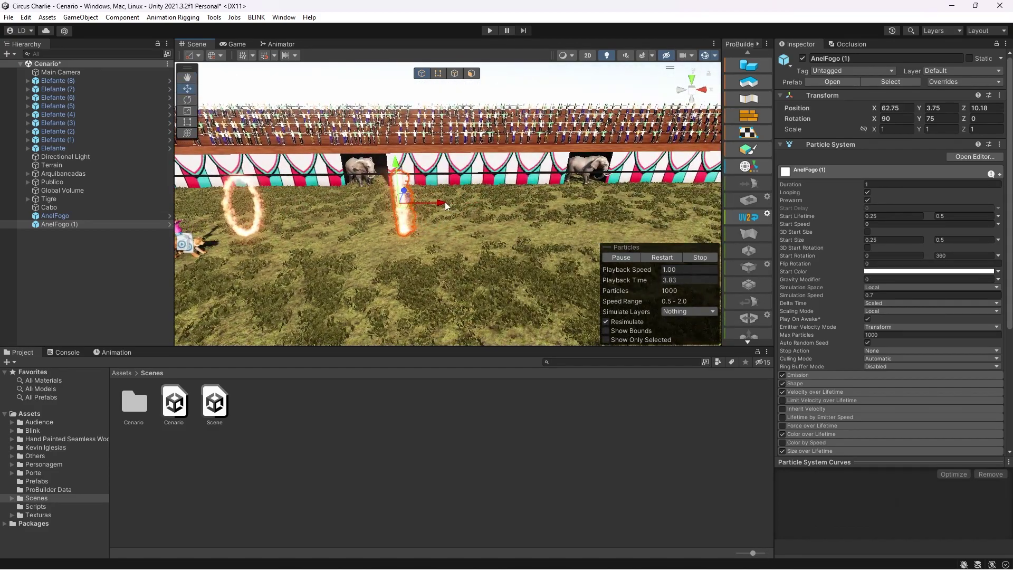
# Step: Duplicate the fire ring and move the copies along the arena
pyautogui.hotkey('ctrl', 'd')
pyautogui.moveTo(445, 206)
pyautogui.mouseDown()
pyautogui.moveTo(472, 210)
pyautogui.moveTo(434, 215)
pyautogui.moveTo(606, 199)
pyautogui.mouseUp()
pyautogui.hotkey('ctrl', 'd')
pyautogui.hotkey('ctrl', 'd')
pyautogui.hotkey('ctrl', 'd')
pyautogui.hotkey('ctrl', 'd')
pyautogui.hotkey('ctrl', 'd')
pyautogui.hotkey('ctrl', 'd')
pyautogui.hotkey('ctrl', 'd')
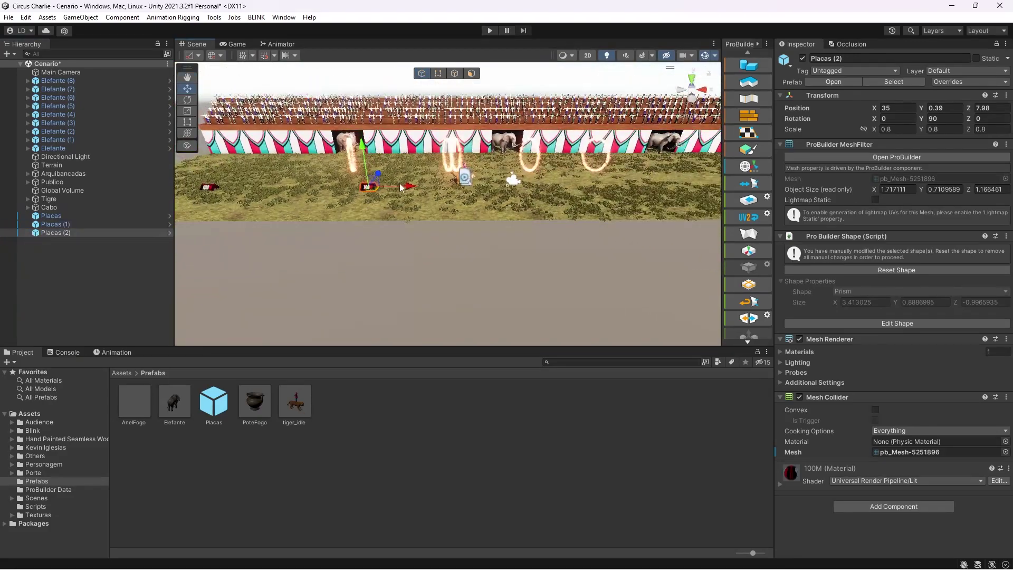
# Step: Move the copied Placas sign along the arena, duplicate it again and select Placas (2)
pyautogui.moveTo(555, 188); pyautogui.dragTo(488, 189)
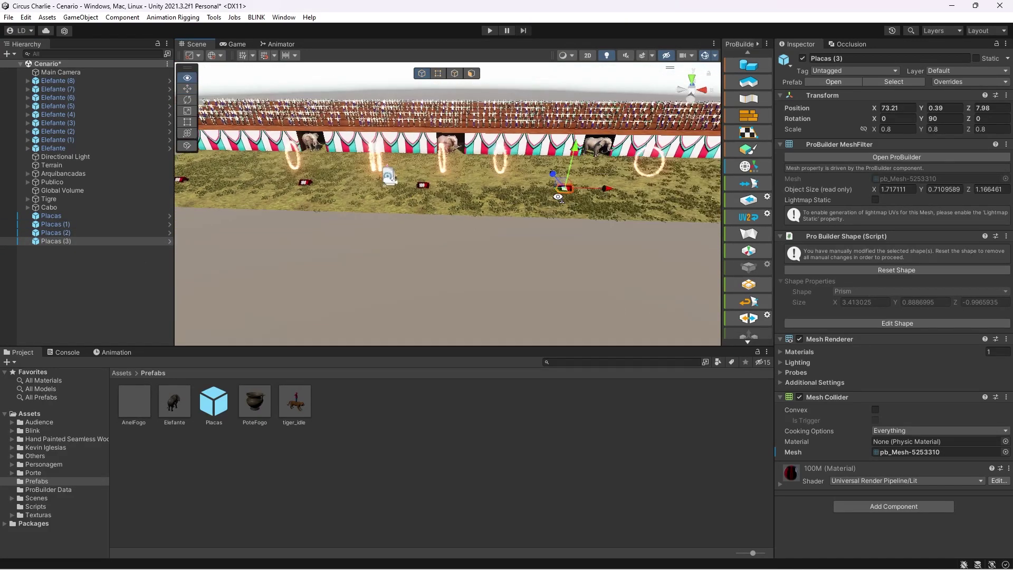
pyautogui.hotkey('ctrl', 'd')
pyautogui.click(103, 232)
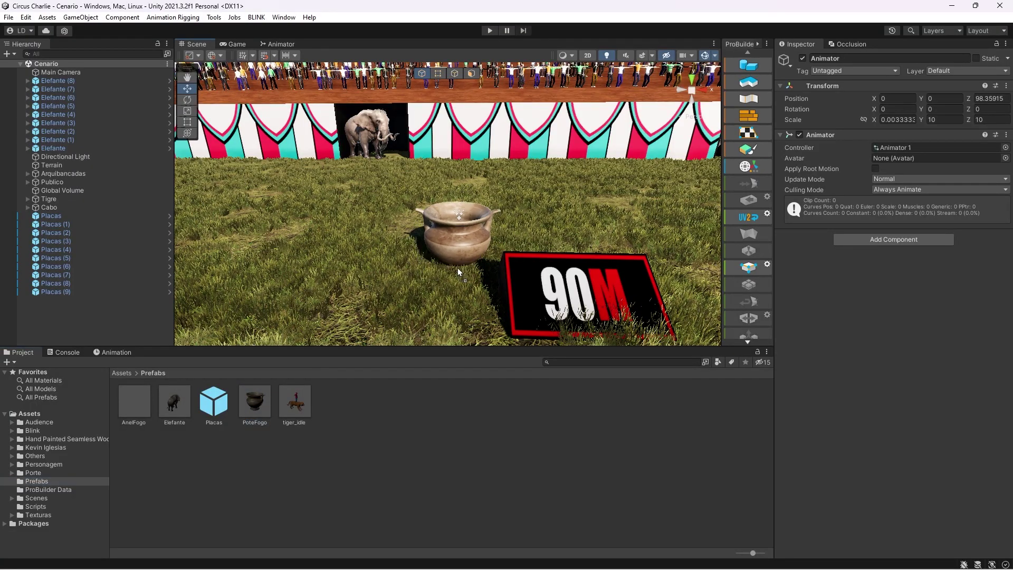
# Step: Place a PoteFogo fire pot beside the 90M sign and inspect its mesh child
pyautogui.moveTo(458, 268); pyautogui.dragTo(459, 266)
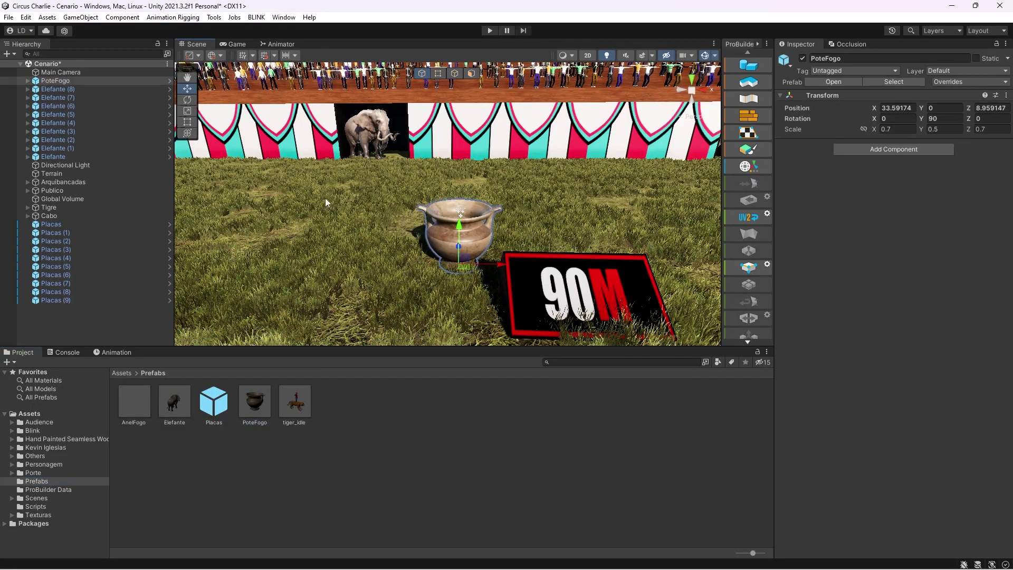
pyautogui.click(28, 300)
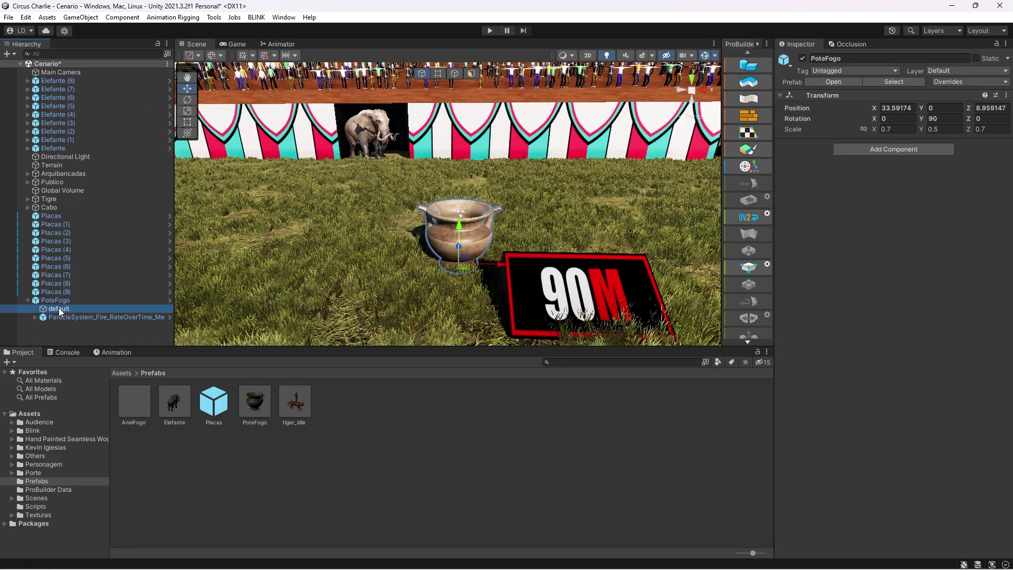
pyautogui.click(63, 316)
pyautogui.click(55, 300)
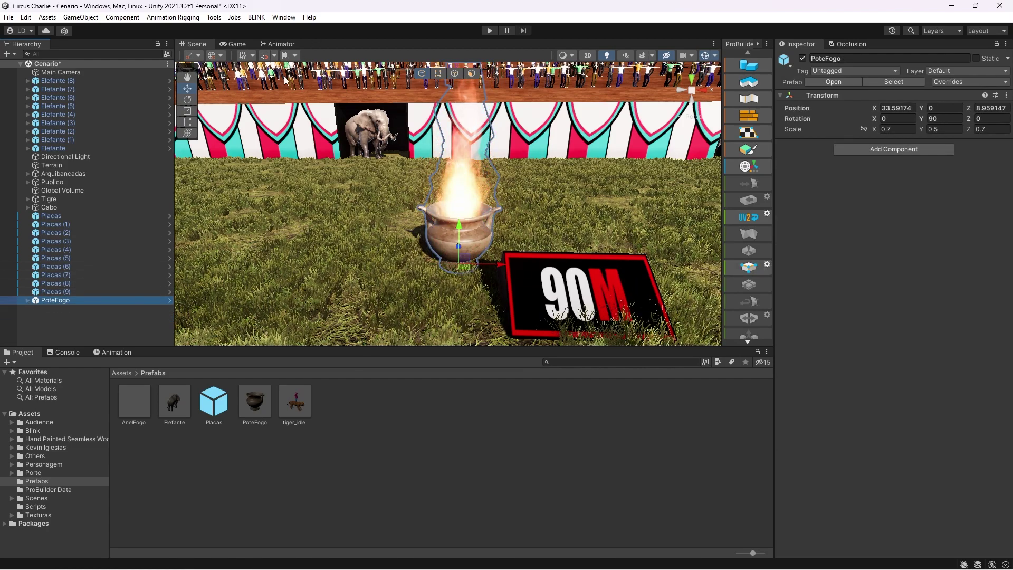
pyautogui.scroll(-5, 607, 224)
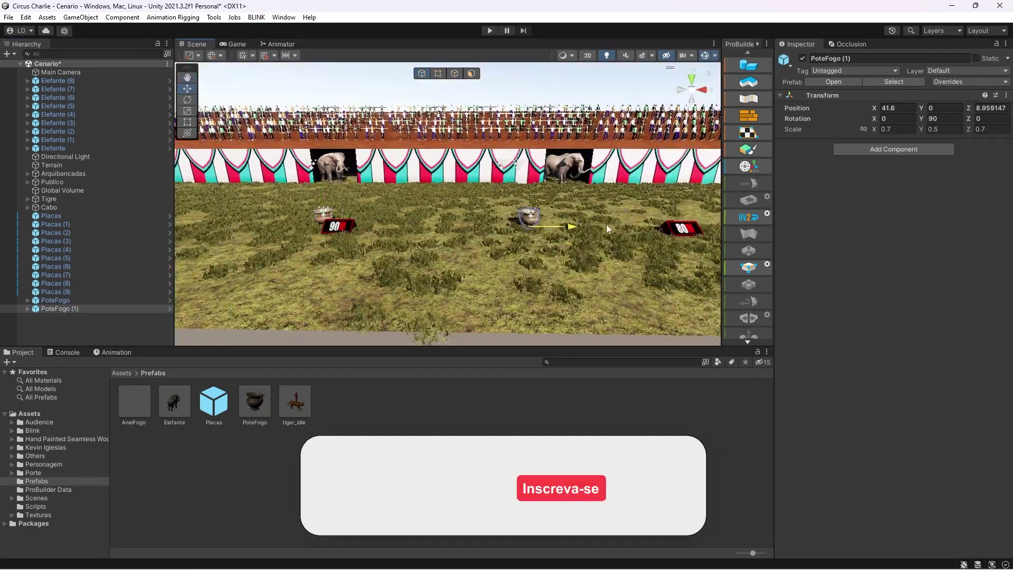
# Step: Slide the second pot along, then duplicate the pots and move the copies further down the arena
pyautogui.moveTo(573, 226); pyautogui.dragTo(693, 228)
pyautogui.keyDown('ctrl'); pyautogui.click(51, 300); pyautogui.keyUp('ctrl')
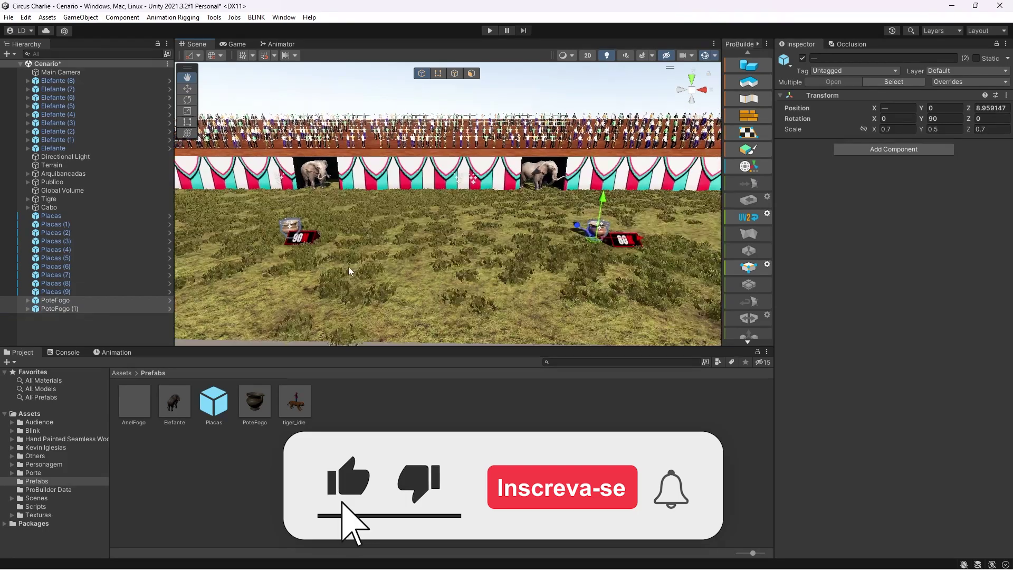
pyautogui.hotkey('ctrl', 'd')
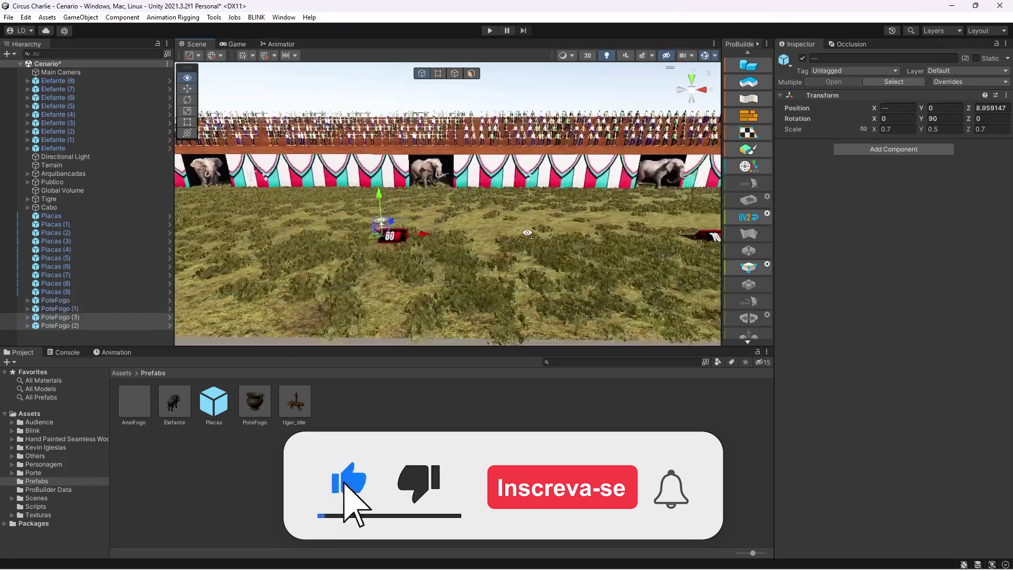
pyautogui.keyDown('alt'); pyautogui.moveTo(370, 222); pyautogui.dragTo(437, 223); pyautogui.keyUp('alt')
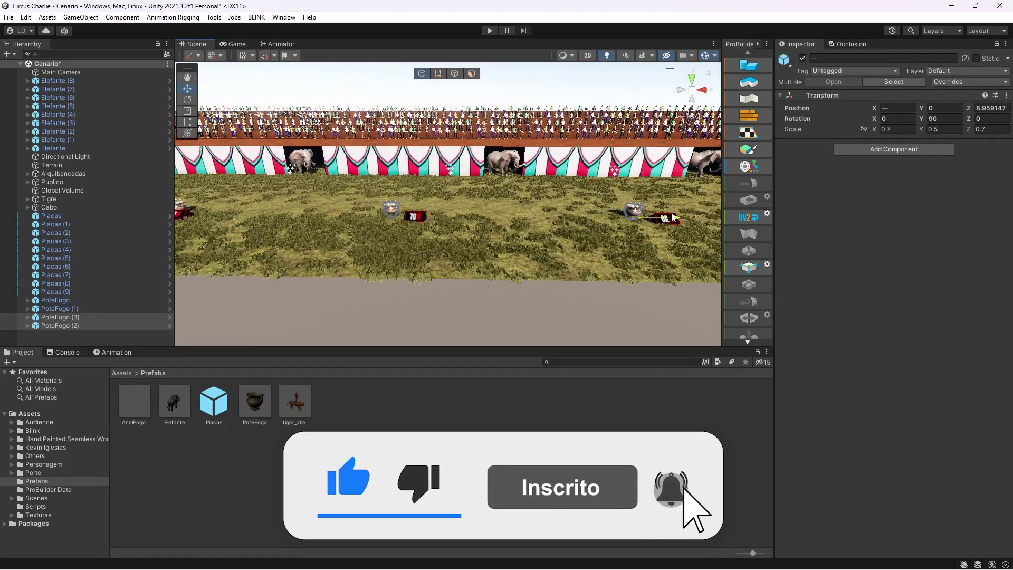